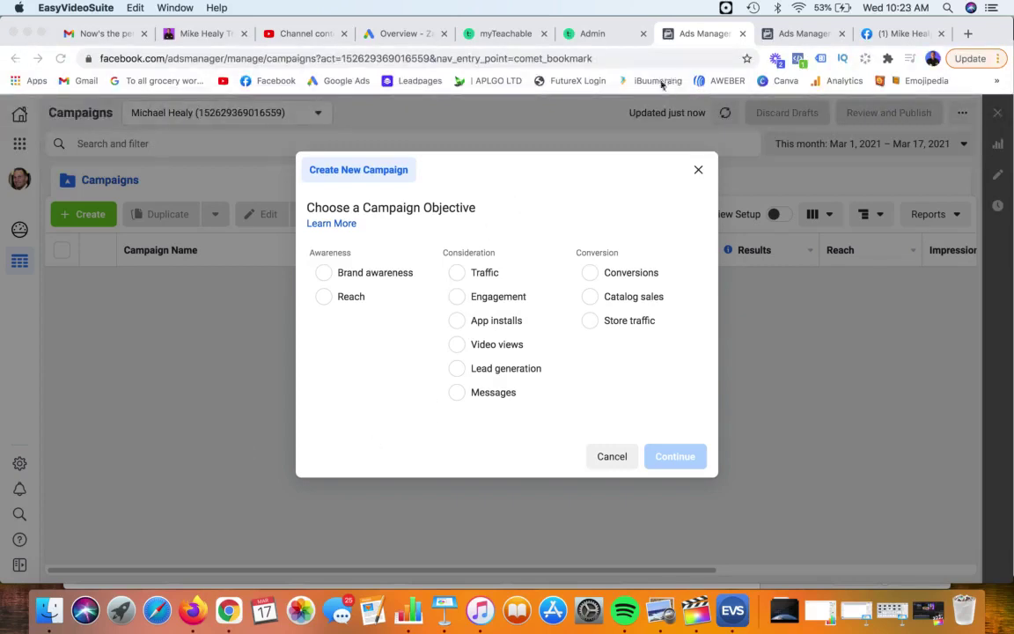
Step: Bring up the published APL Go comparison post on Facebook and highlight the word XANGO in its headline
left_click(902, 34)
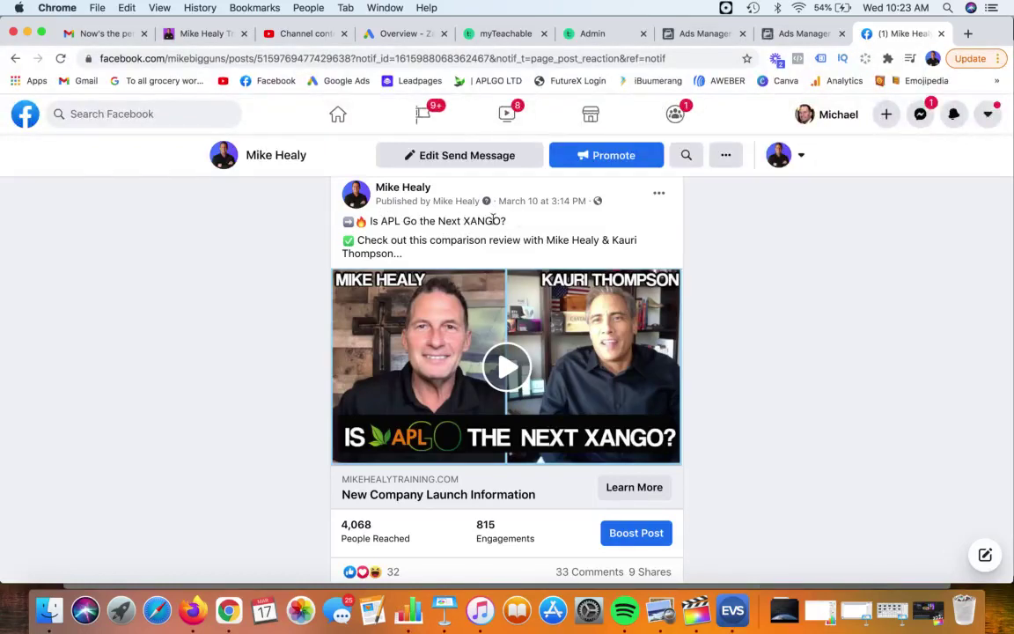
left_click_drag(462, 222, 507, 222)
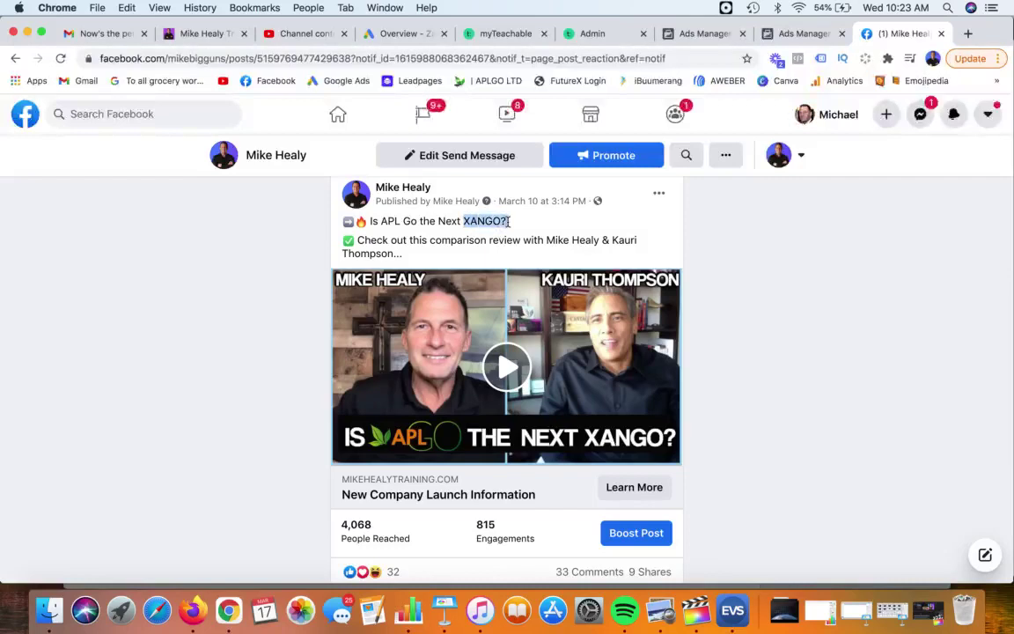
left_click(708, 220)
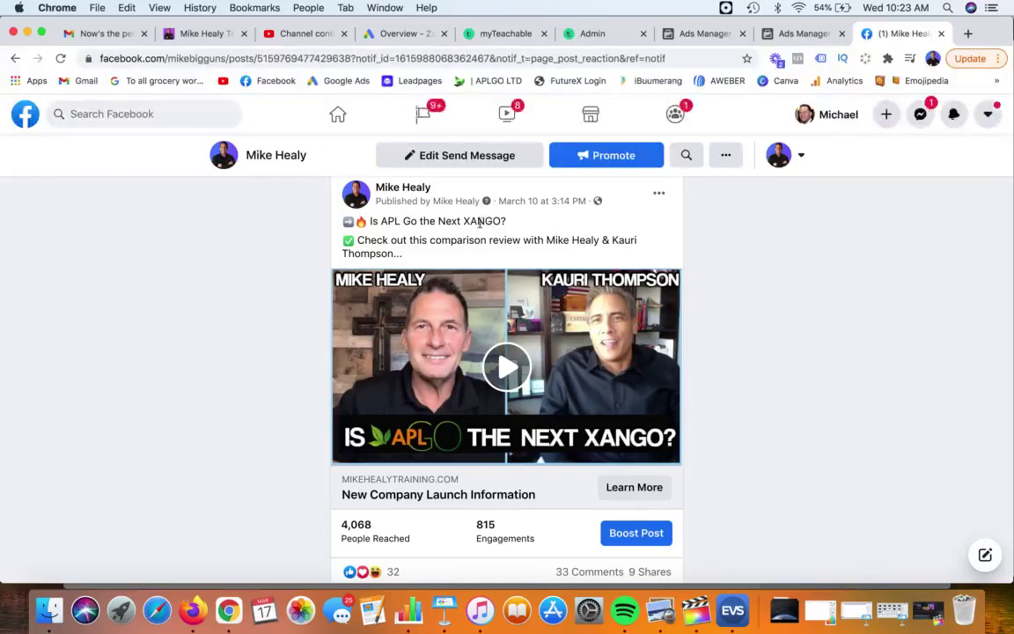
left_click_drag(463, 221, 505, 221)
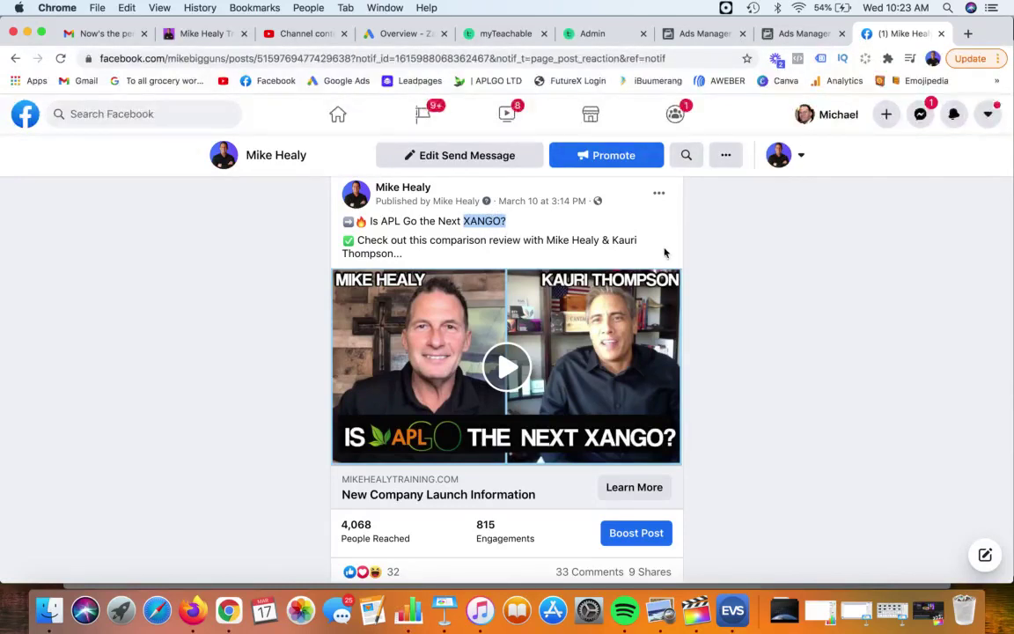
left_click(725, 239)
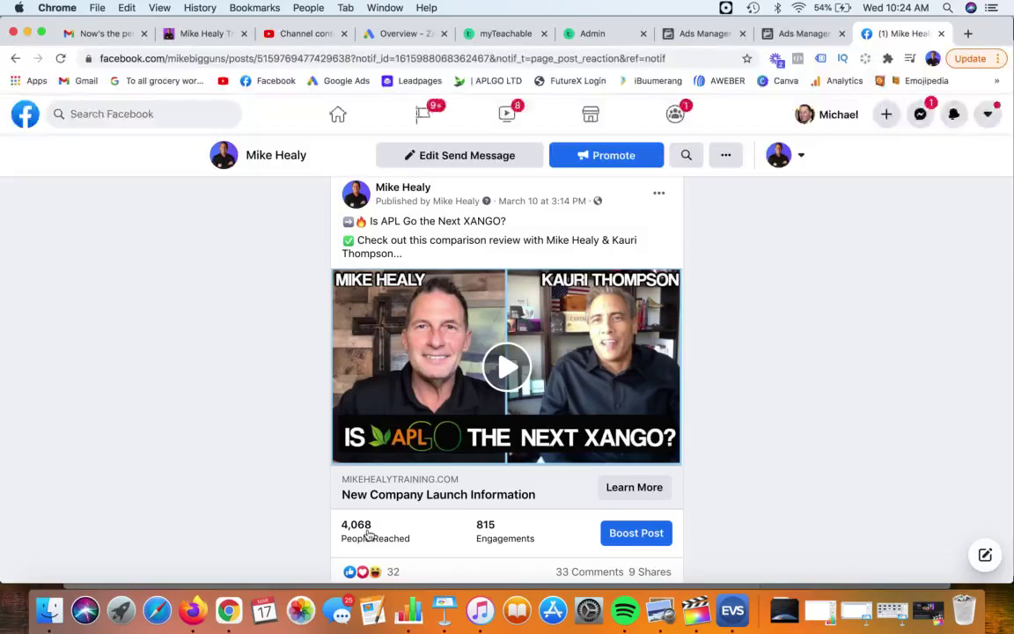
Step: Examine the post's reach, engagement, comment and share figures below the video
scroll(369, 535, "up", 5)
scroll(450, 429, "right", 1)
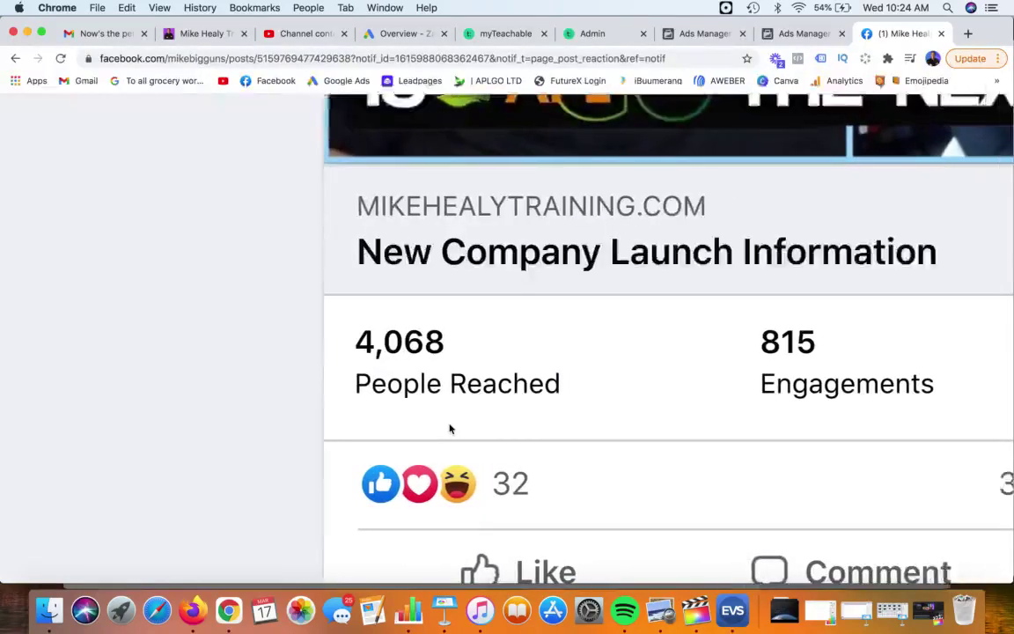
scroll(448, 428, "right", 1)
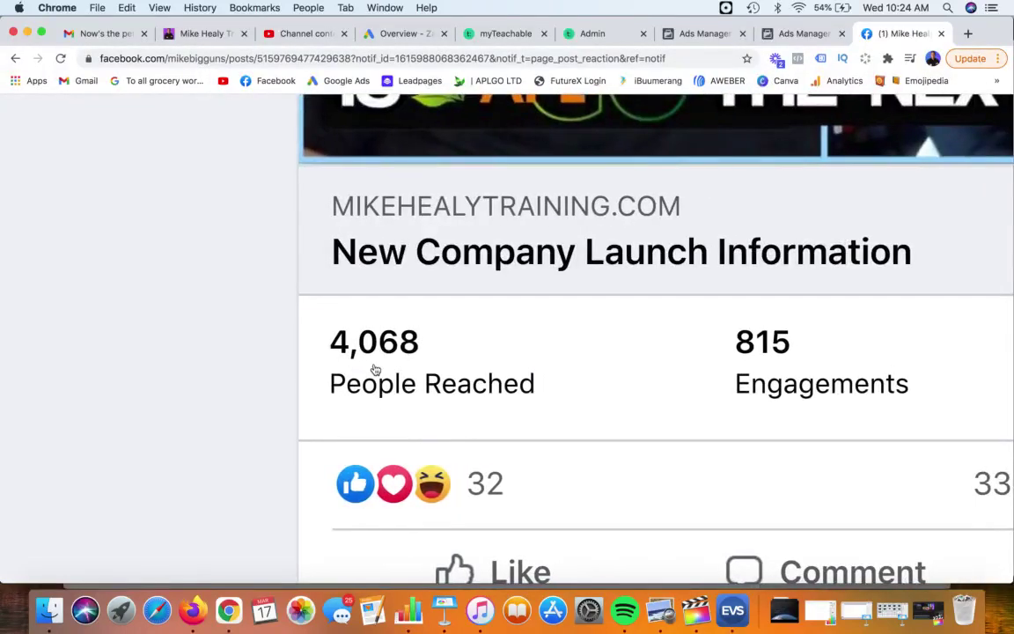
scroll(375, 369, "up", 1)
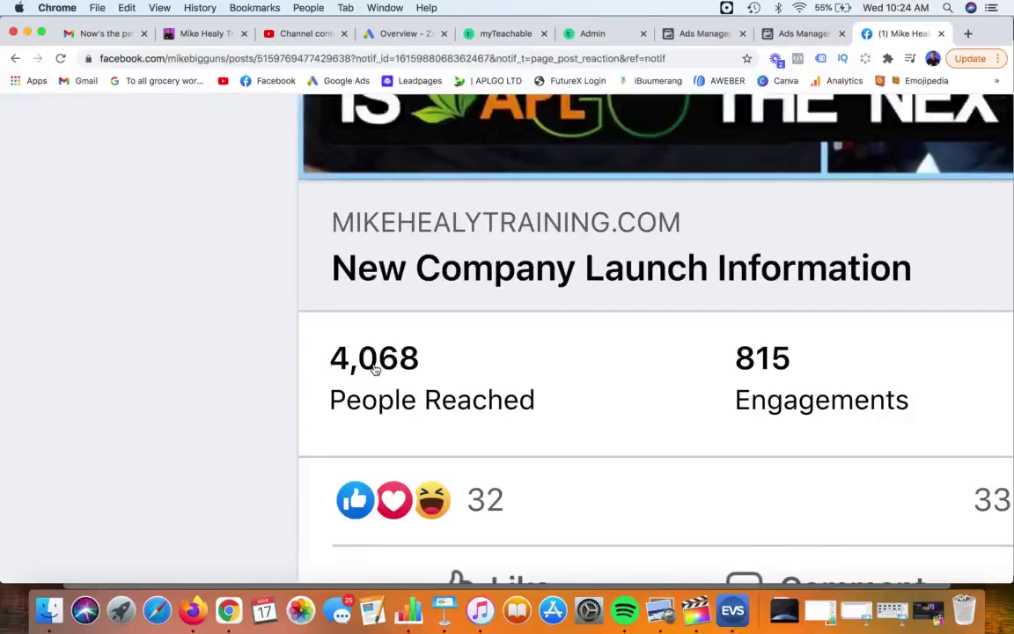
scroll(375, 370, "right", 1)
scroll(375, 369, "right", 10)
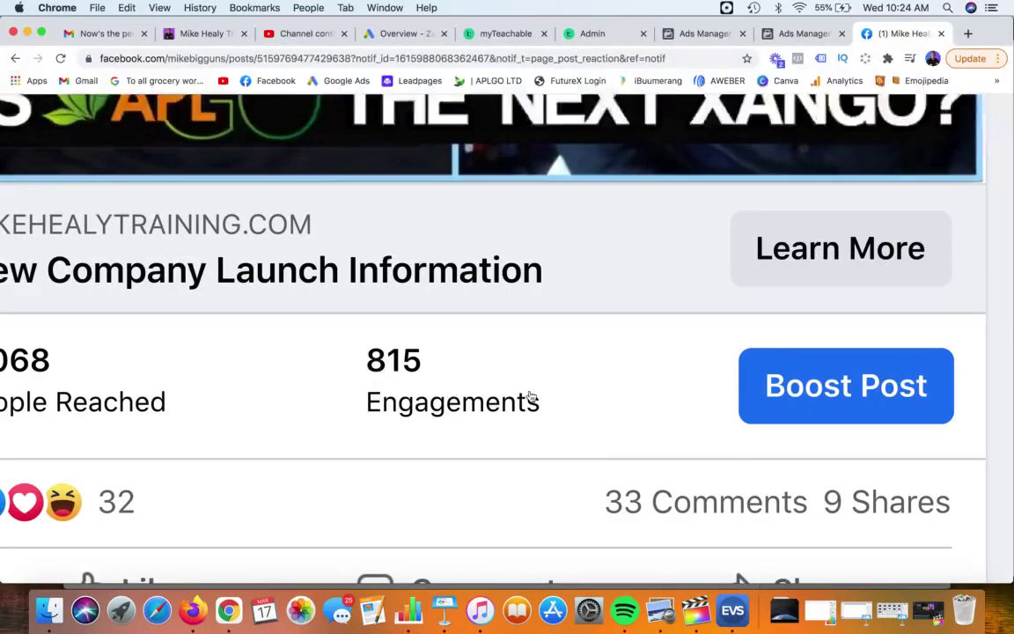
scroll(531, 397, "down", 2)
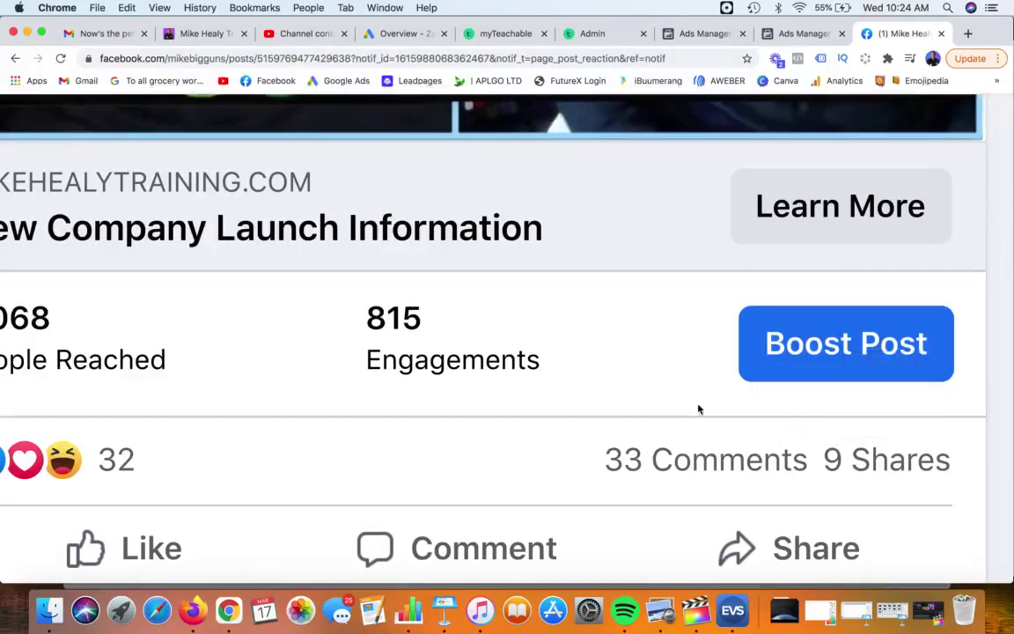
scroll(698, 409, "down", 5)
scroll(696, 399, "up", 2)
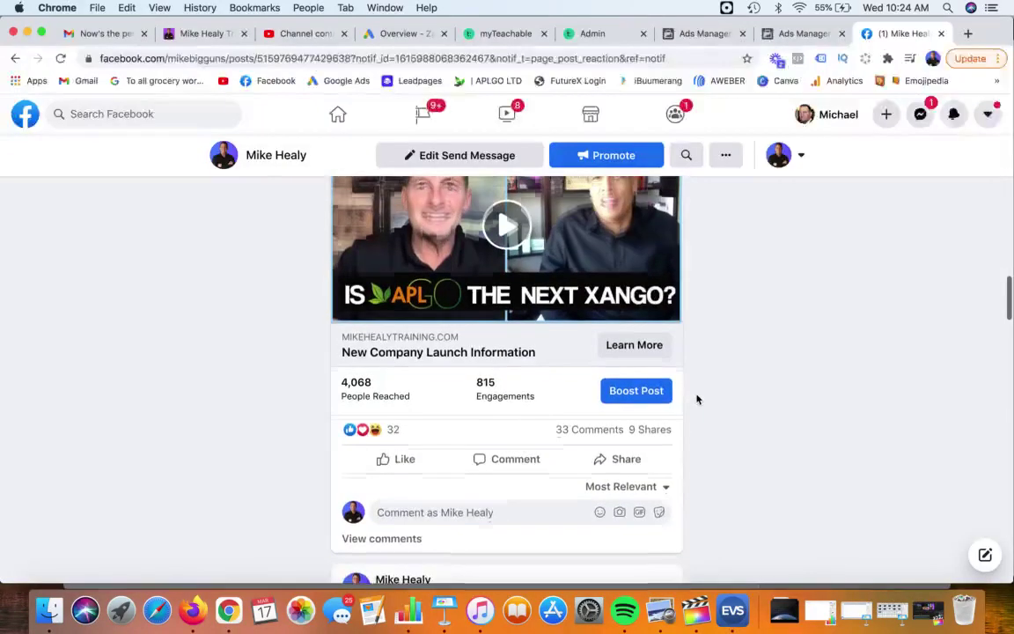
scroll(696, 400, "up", 2)
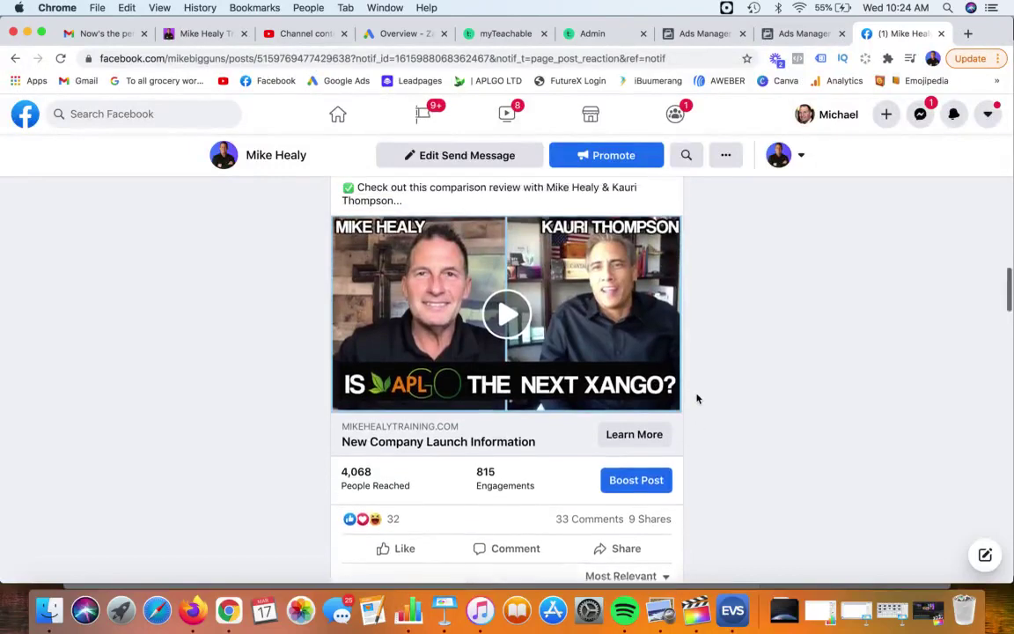
scroll(696, 399, "up", 3)
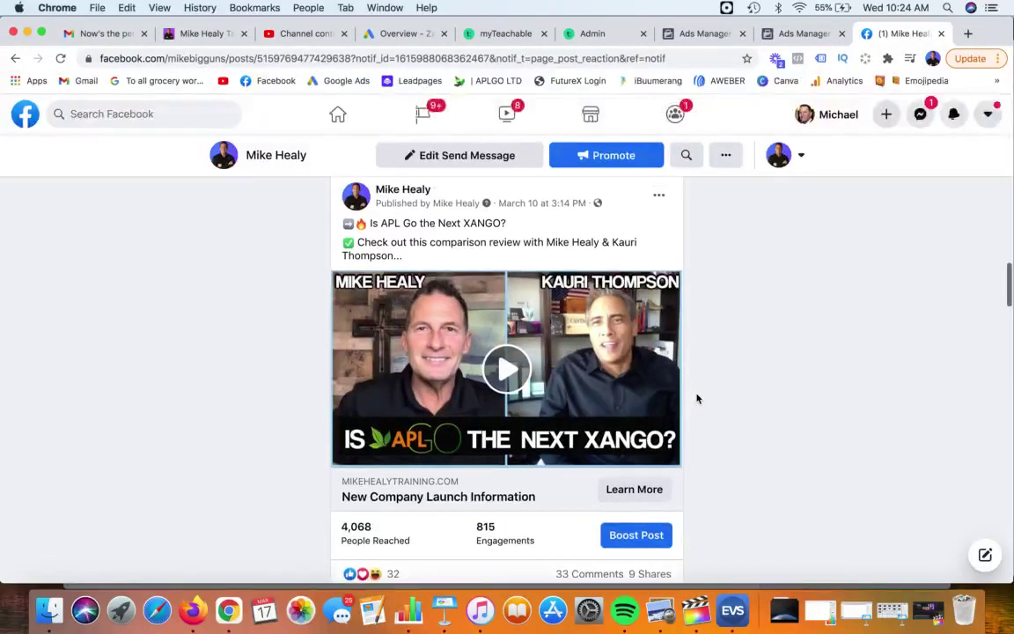
scroll(696, 399, "down", 1)
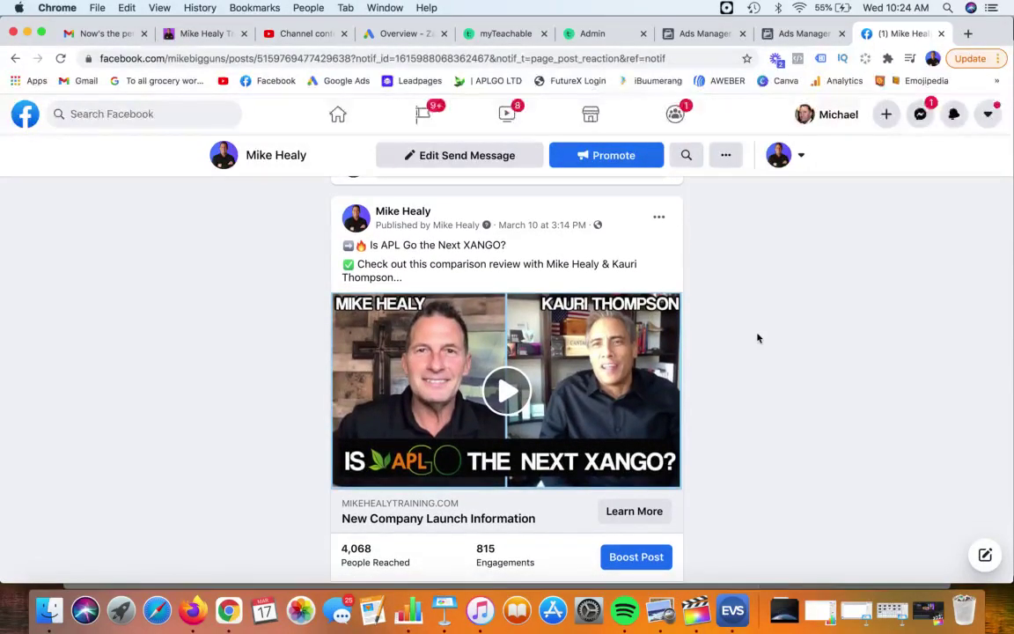
scroll(759, 335, "down", 2)
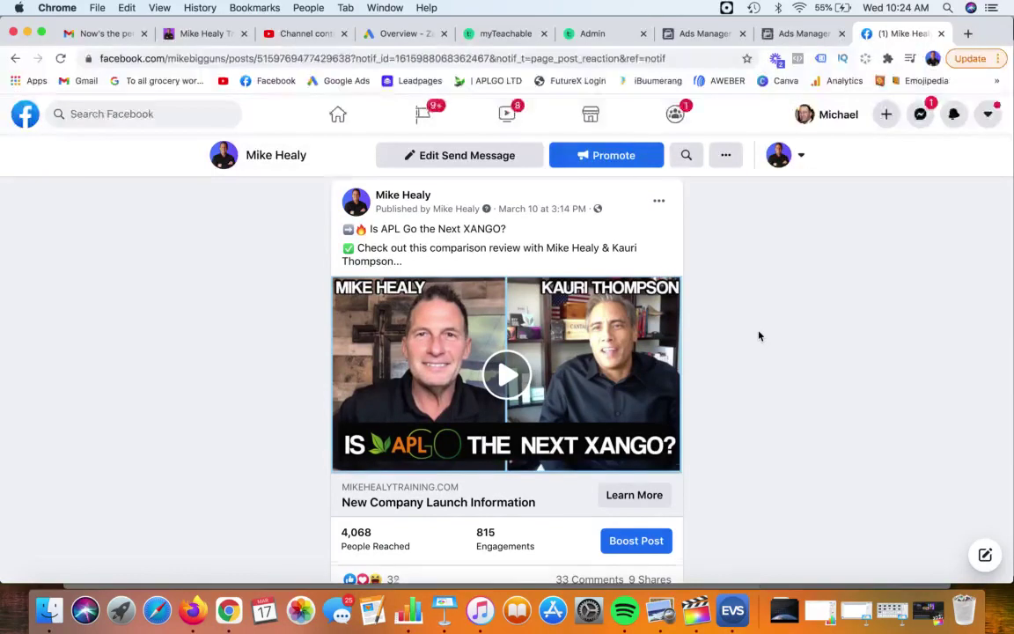
scroll(759, 336, "down", 1)
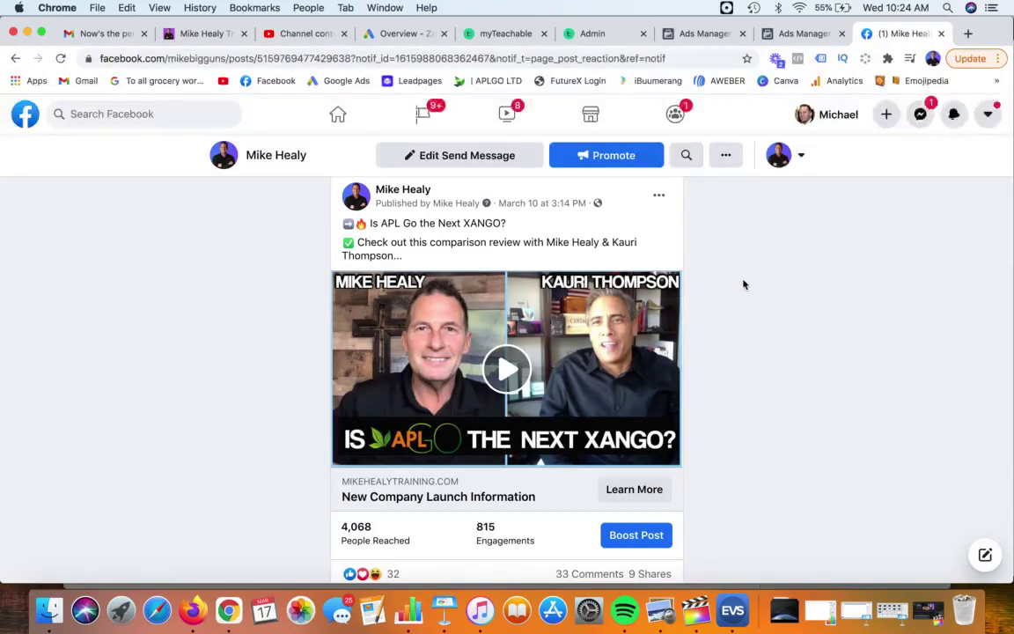
Step: Review the available new-campaign objectives and the APL Go Xango> INTEREST TARGET campaign's settings, from its name down to the campaign budget
left_click(803, 33)
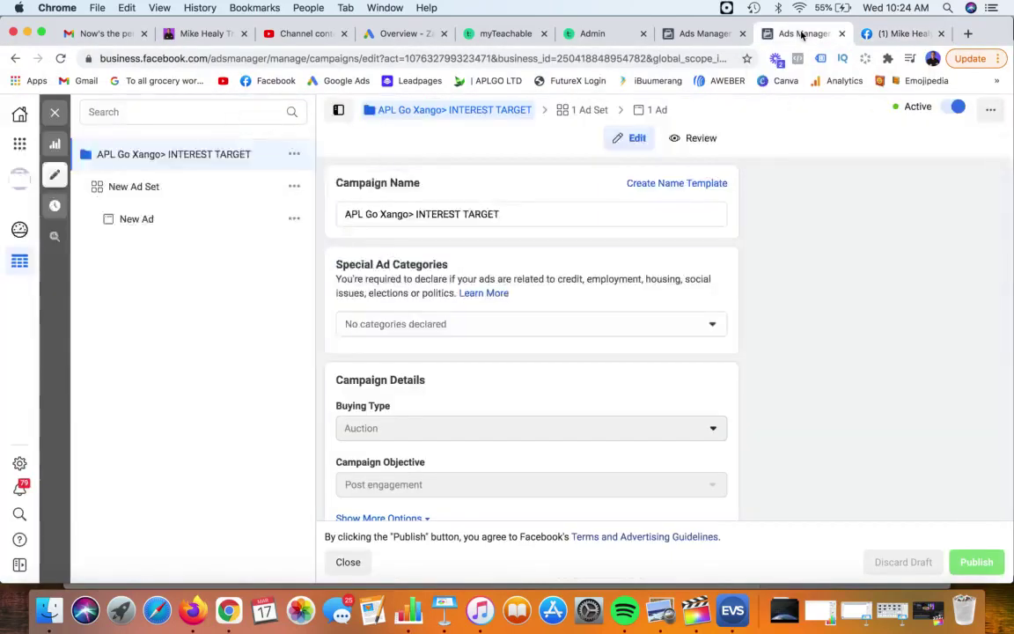
left_click(707, 34)
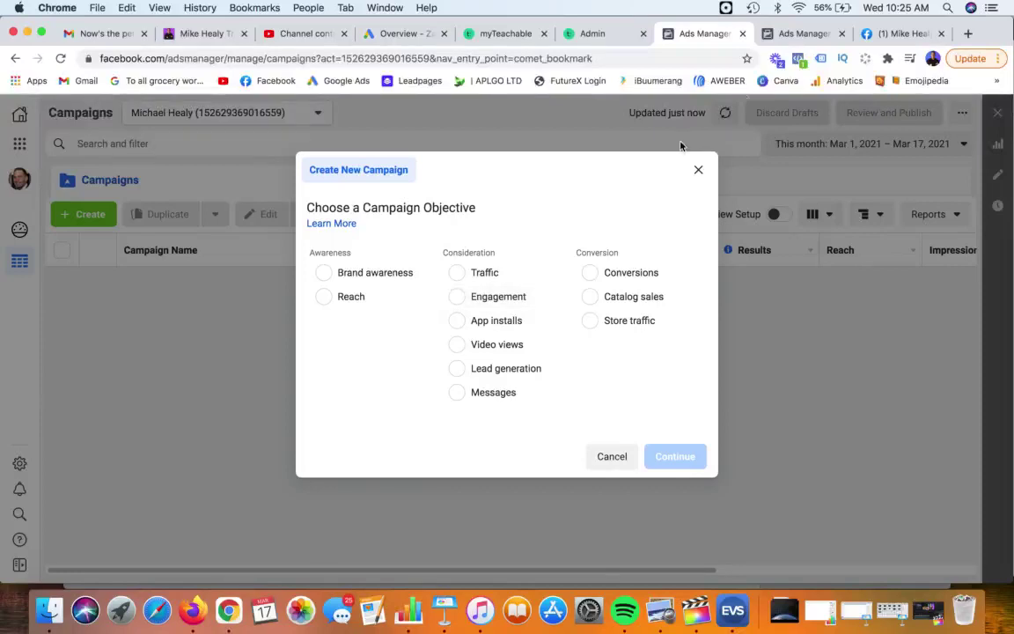
left_click(796, 35)
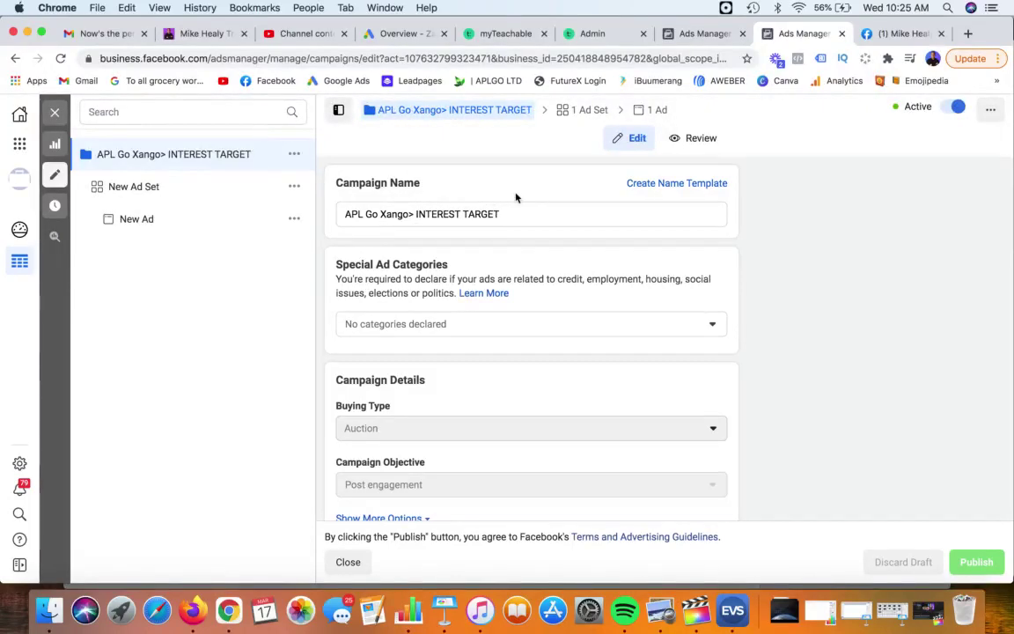
scroll(516, 198, "down", 3)
scroll(515, 197, "down", 5)
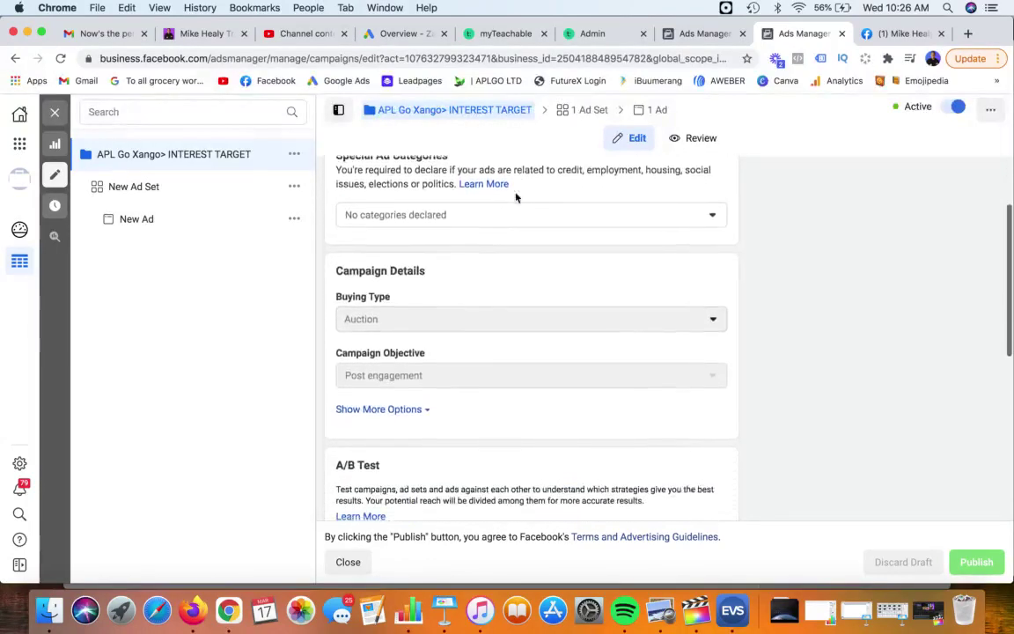
scroll(515, 197, "up", 3)
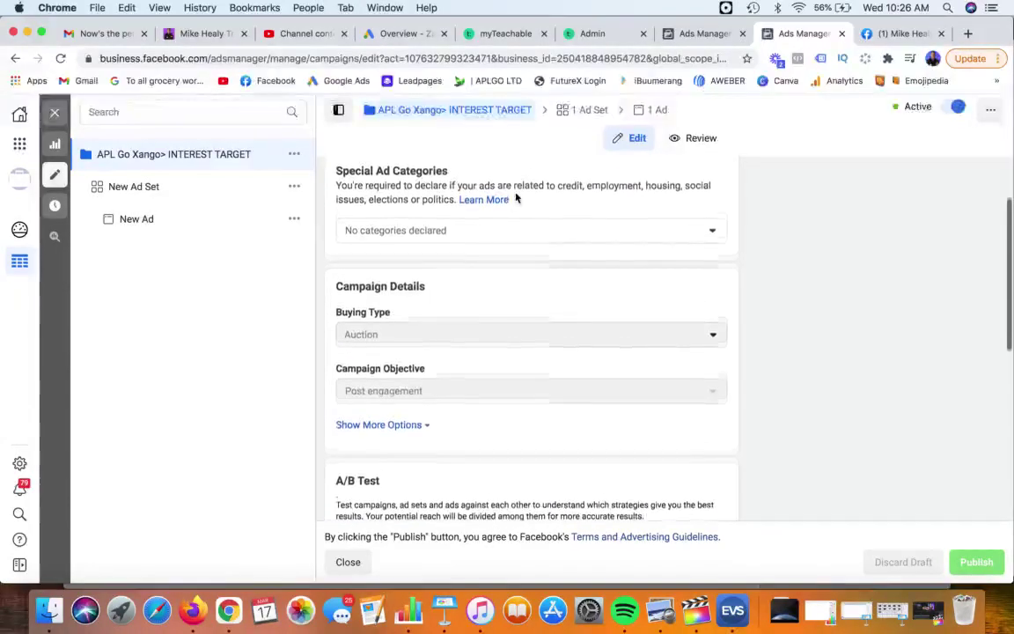
scroll(484, 279, "down", 10)
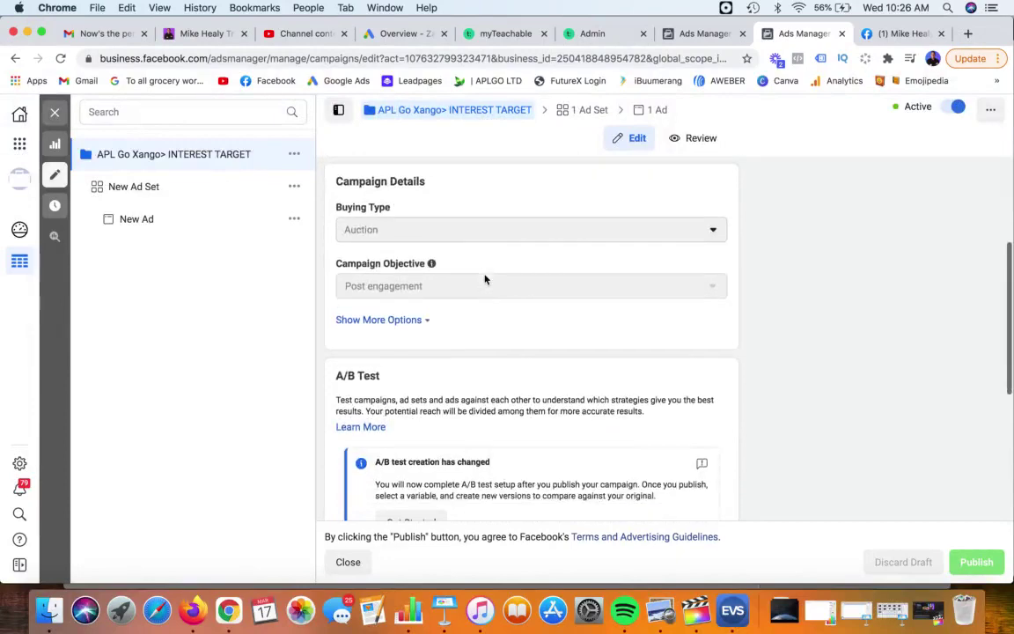
scroll(485, 279, "down", 5)
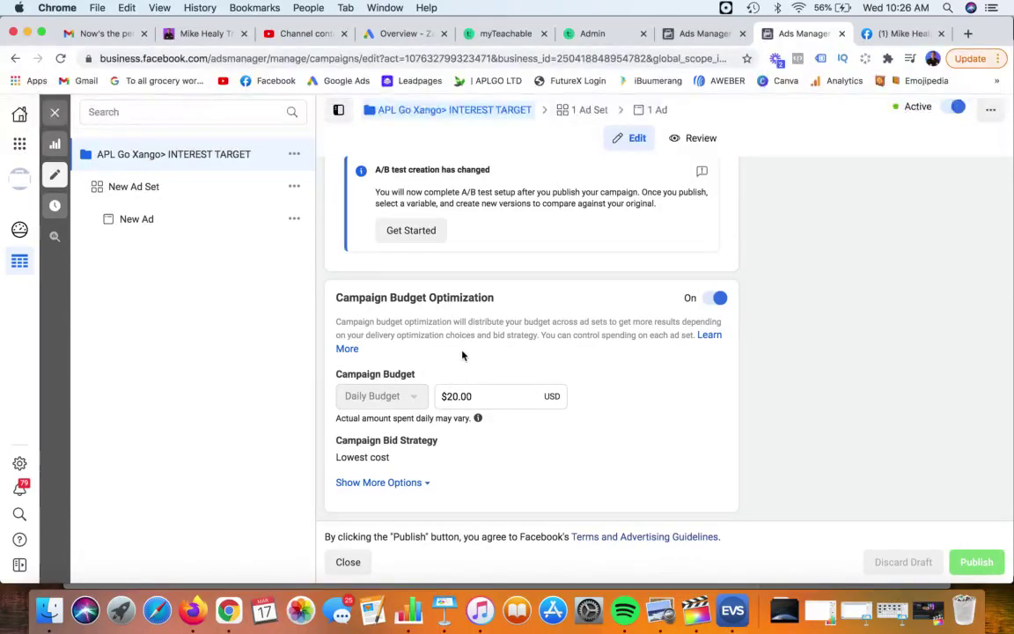
Step: Open the campaign's New Ad Set and examine its schedule, location, age, gender and detailed targeting settings
left_click(182, 190)
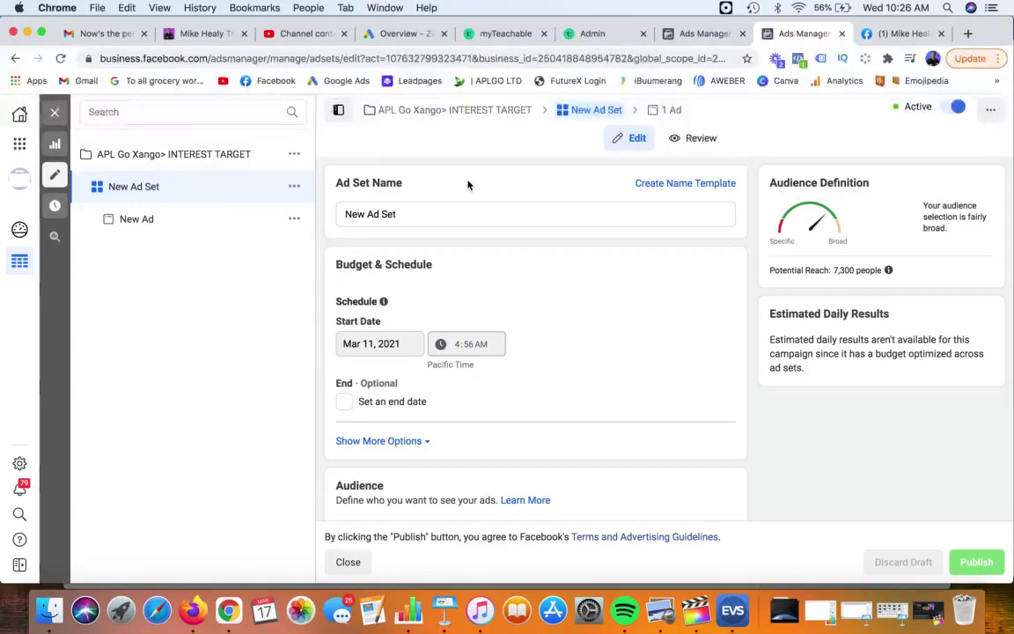
left_click(294, 189)
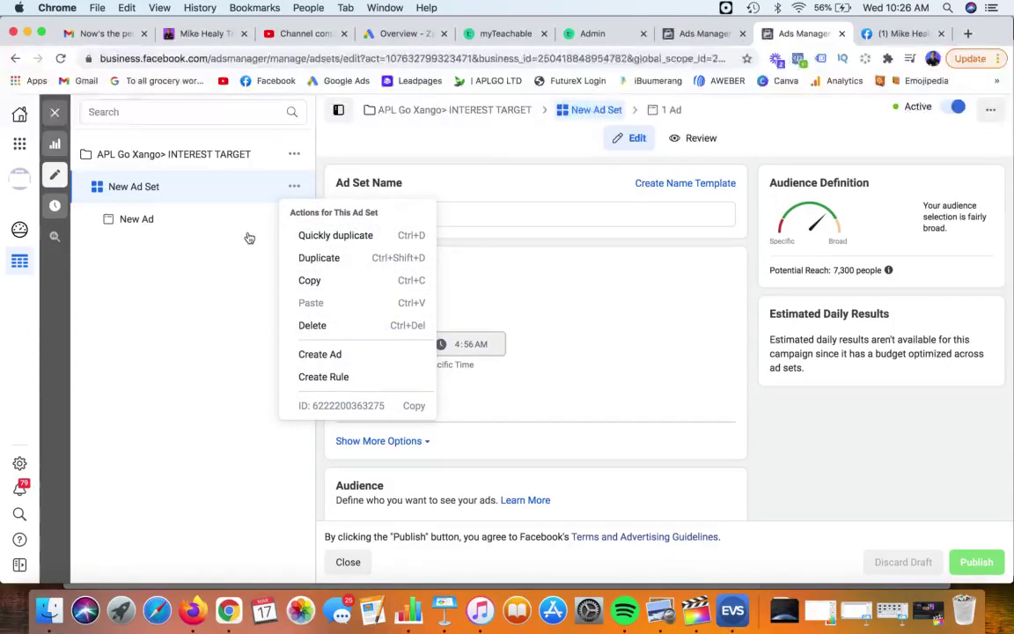
left_click(253, 188)
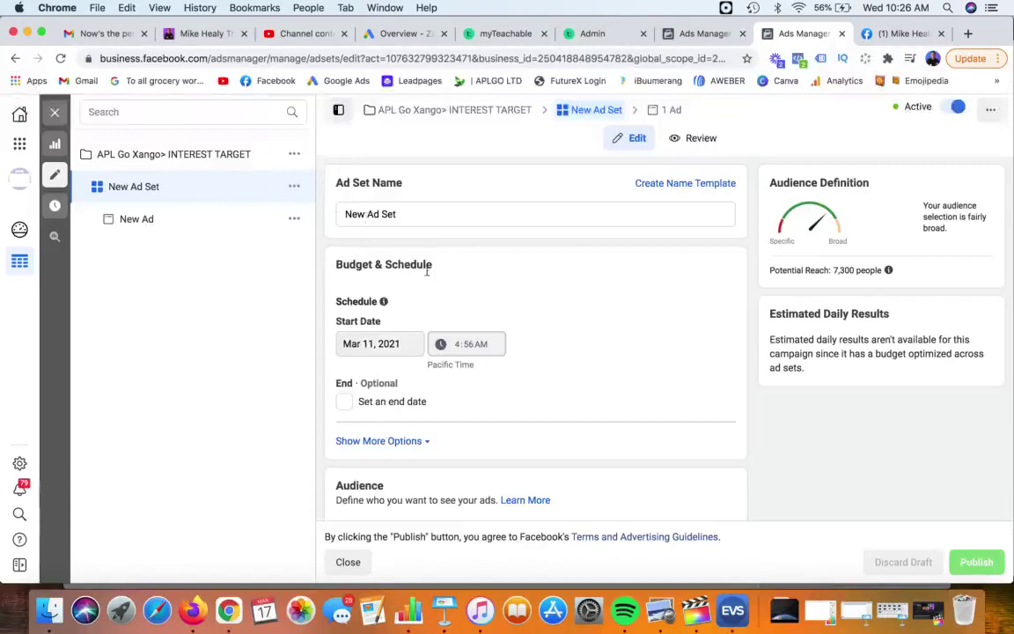
scroll(464, 278, "down", 2)
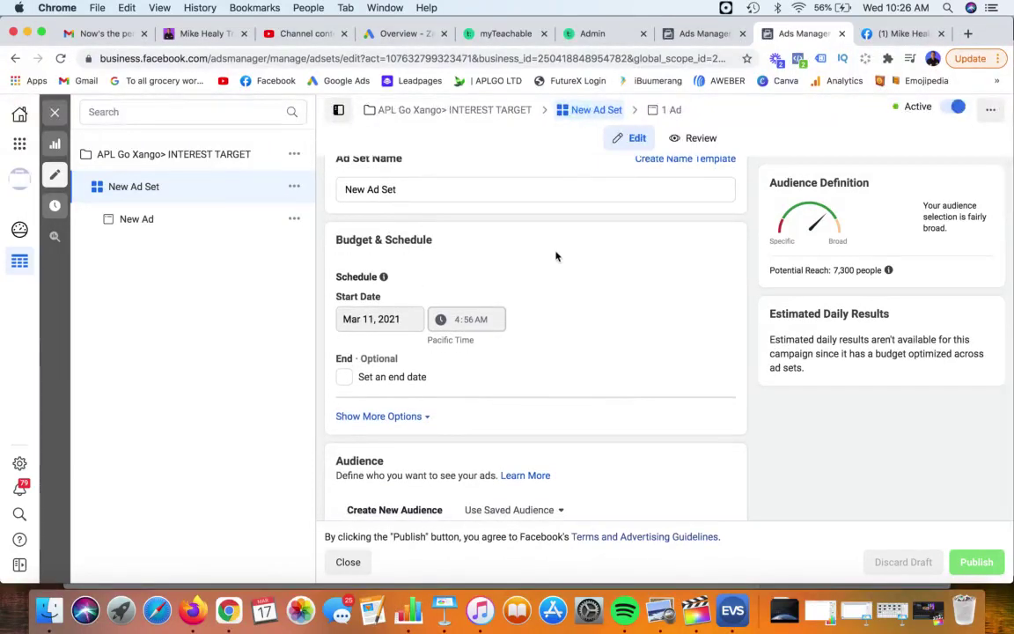
scroll(555, 257, "down", 1)
scroll(555, 256, "down", 3)
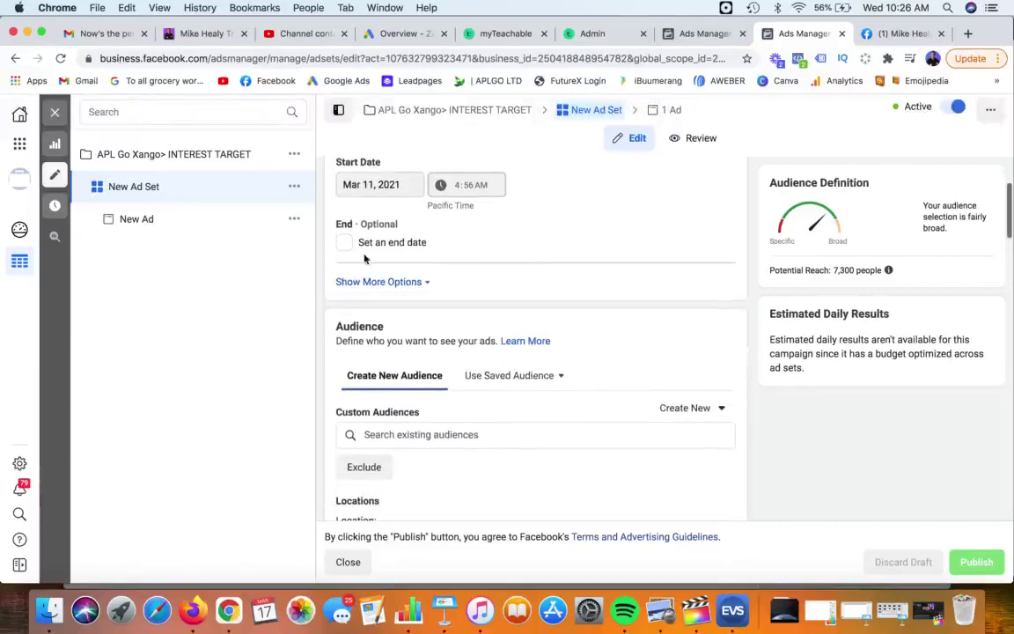
scroll(516, 242, "down", 1)
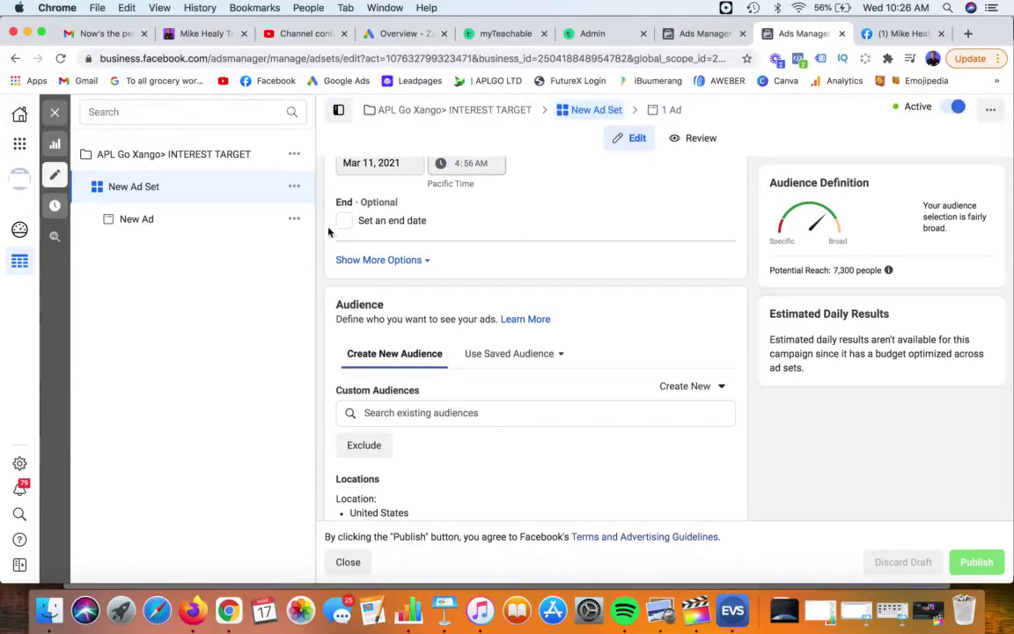
scroll(508, 225, "down", 1)
scroll(508, 225, "down", 4)
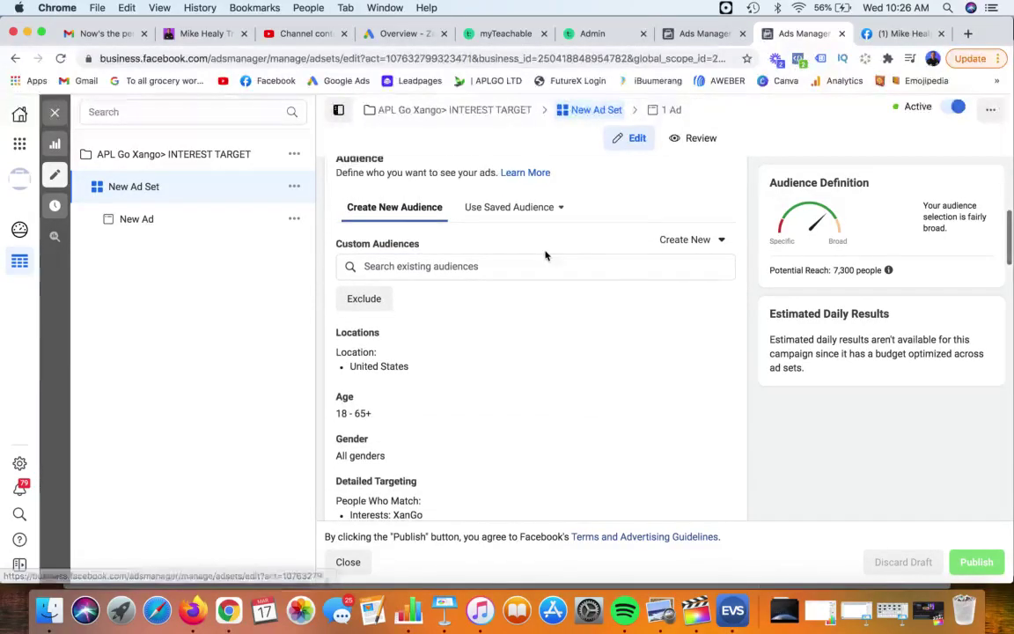
scroll(545, 255, "down", 2)
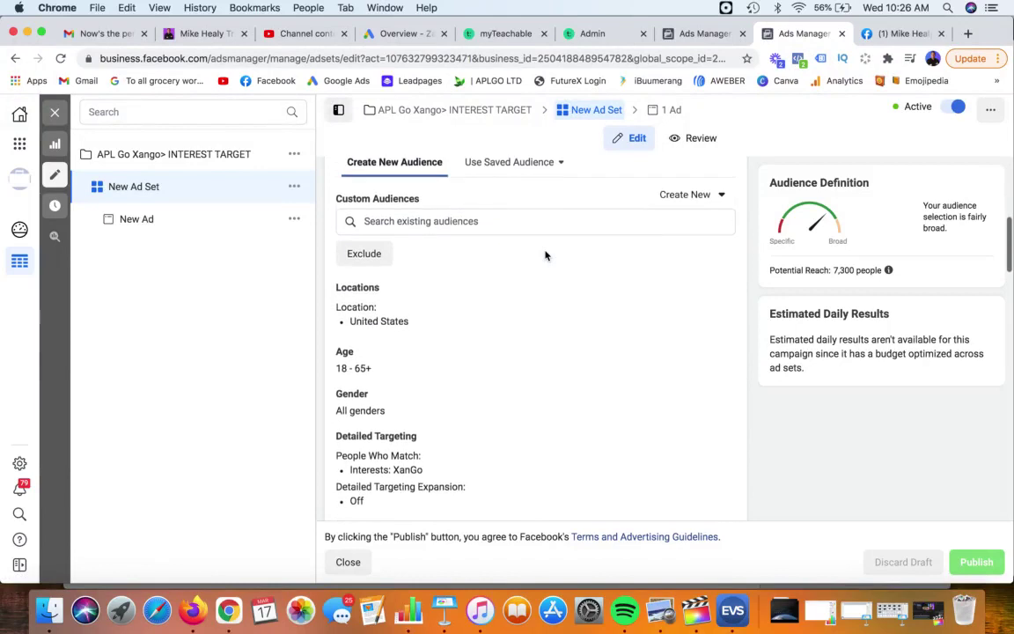
scroll(495, 199, "down", 1)
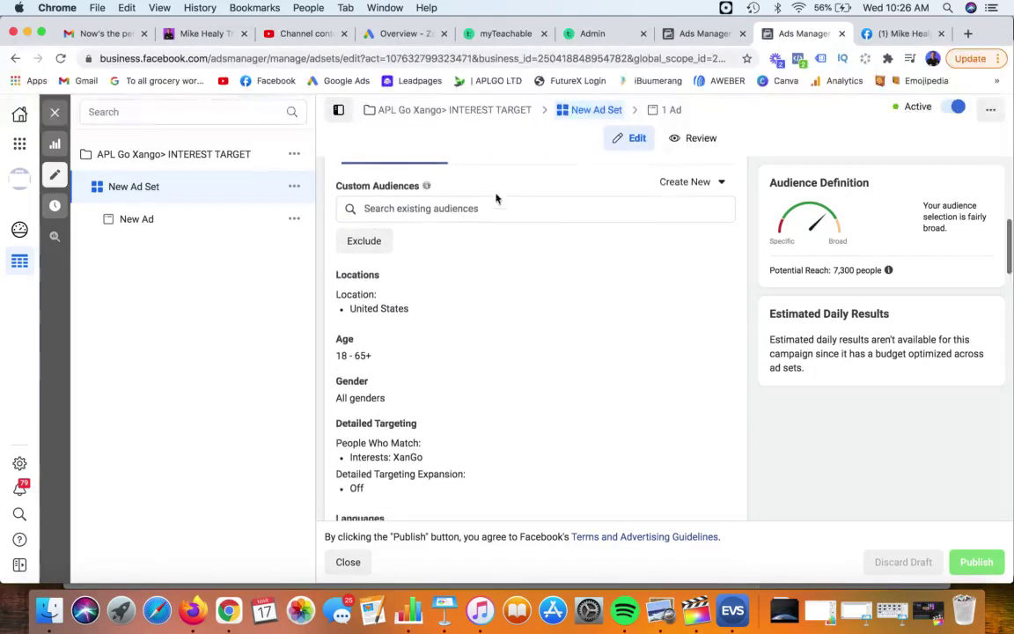
scroll(490, 241, "down", 1)
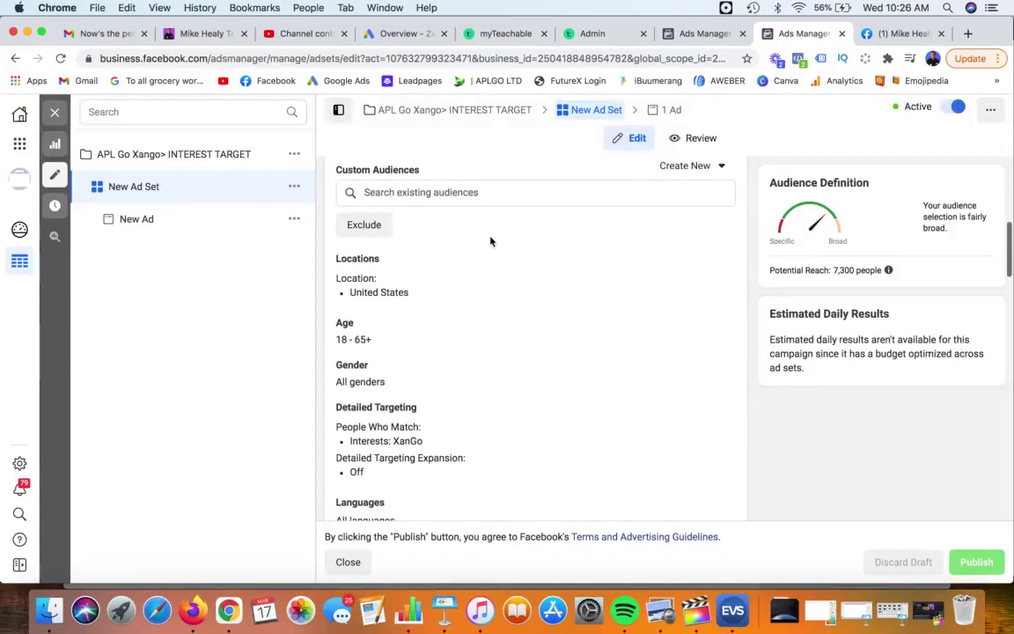
Step: Browse the existing custom audiences available for the ad set without adding one
left_click(461, 192)
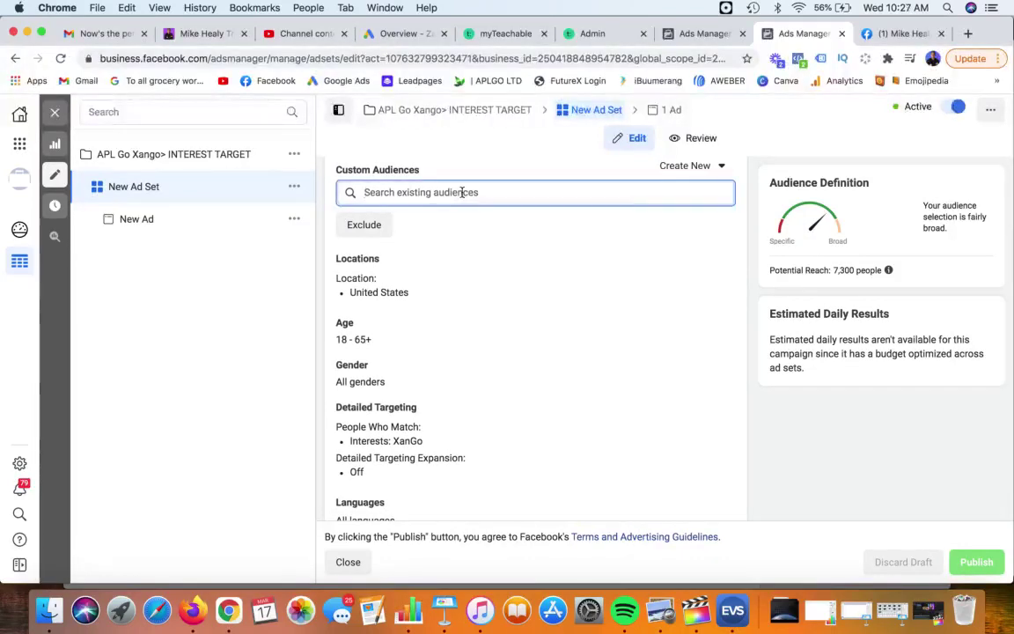
scroll(414, 313, "down", 2)
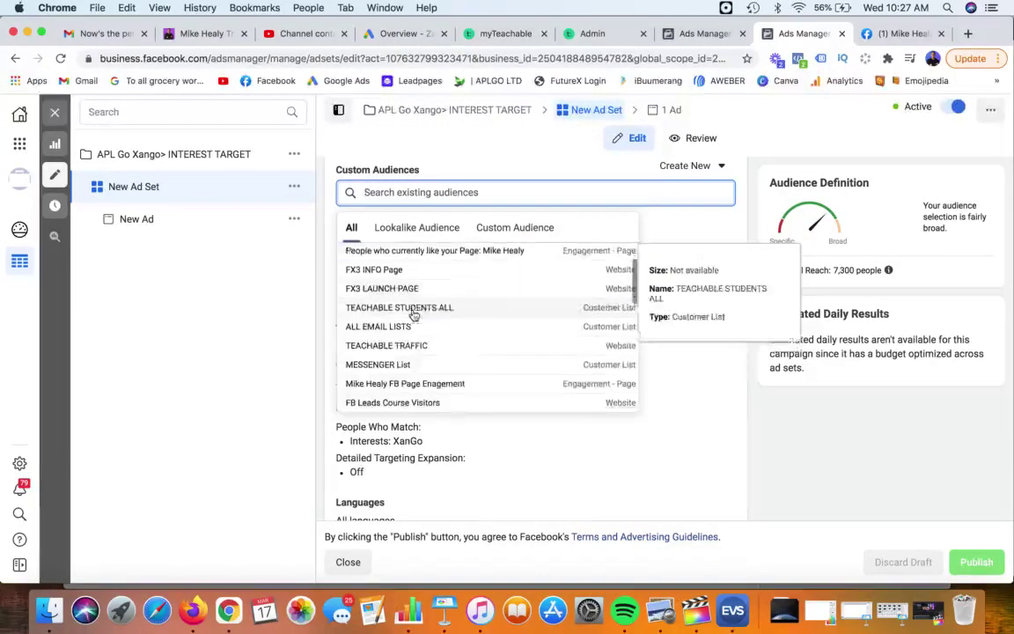
scroll(413, 315, "down", 3)
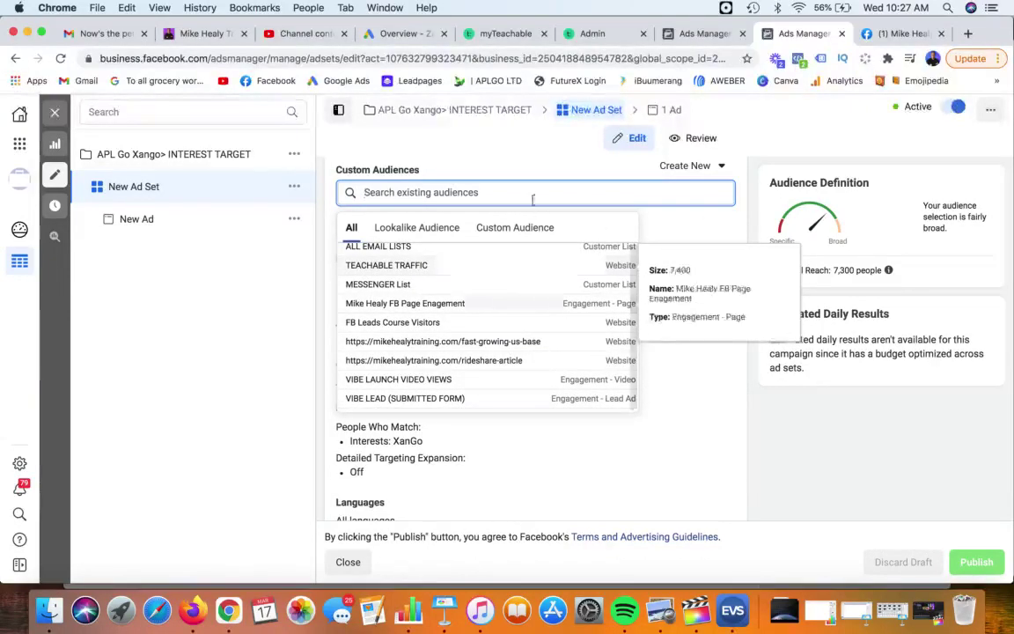
left_click(457, 202)
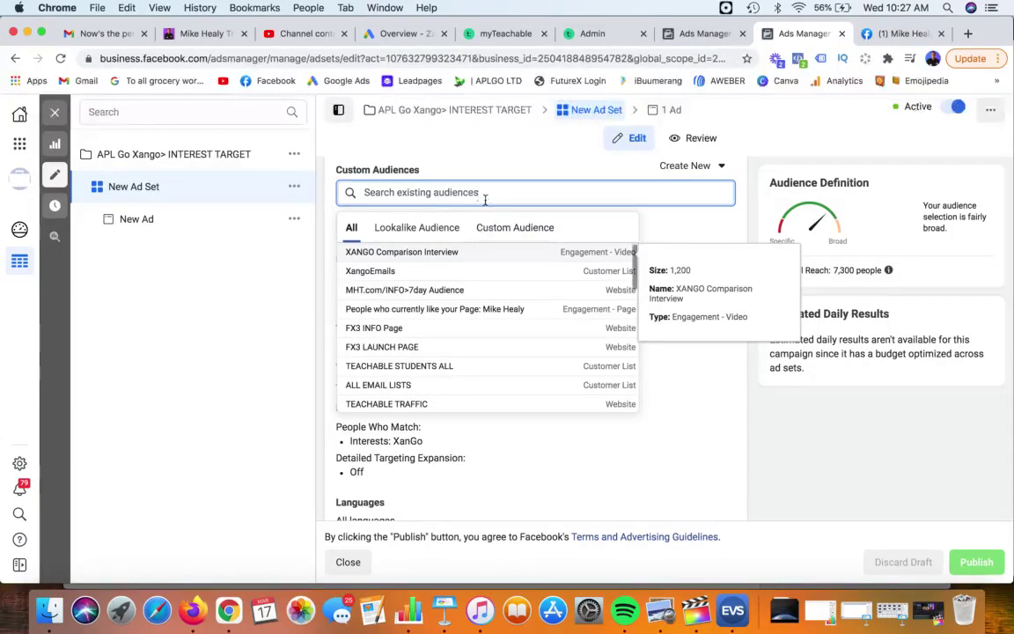
left_click(460, 170)
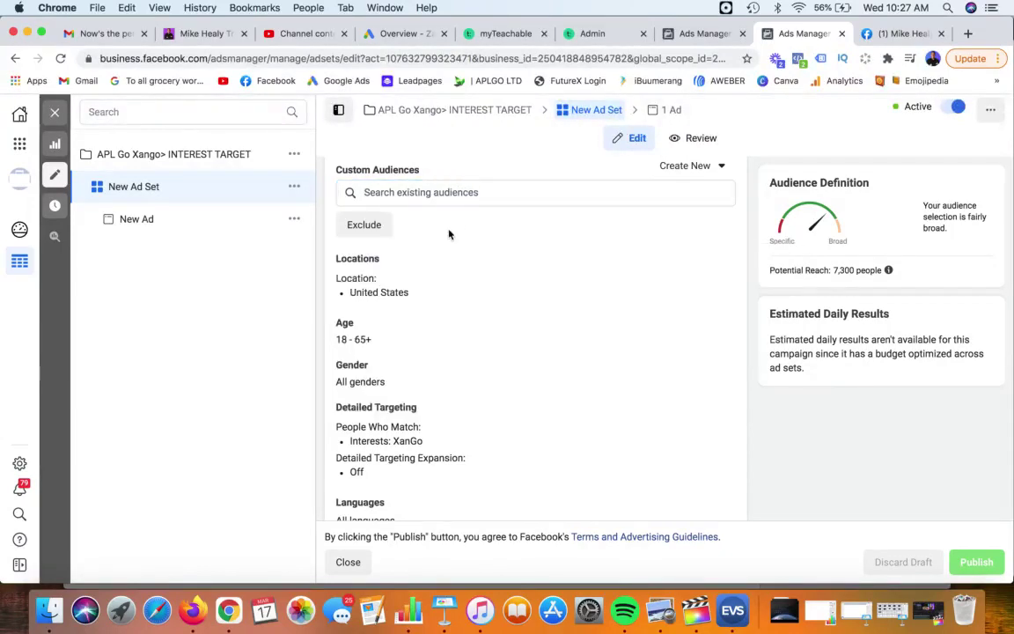
Step: Open the ad set's detailed targeting for editing and examine the included XanGo interest and its audience details
scroll(448, 233, "down", 1)
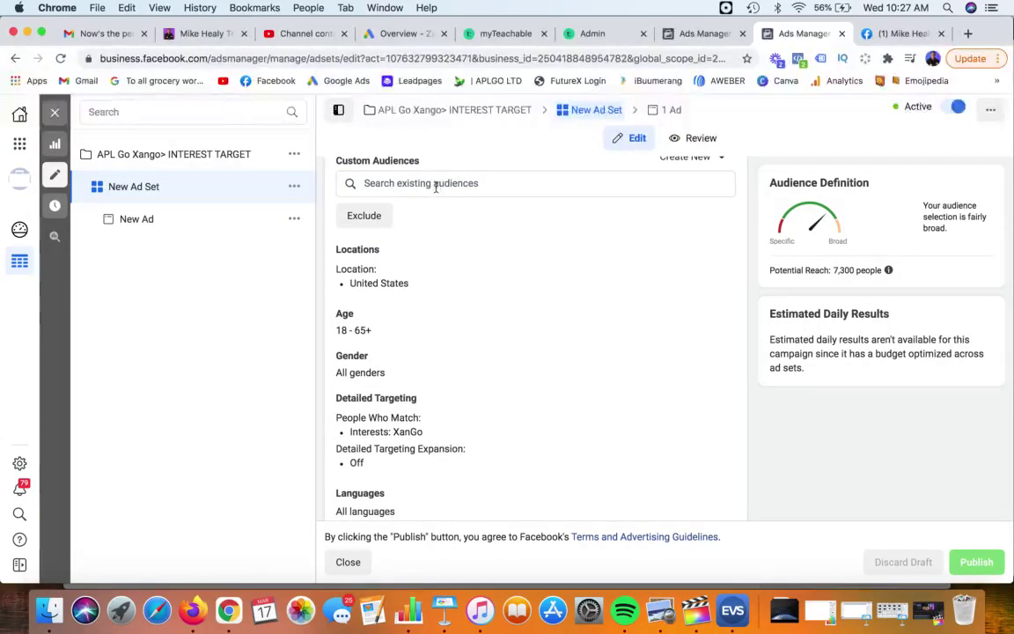
scroll(442, 208, "down", 3)
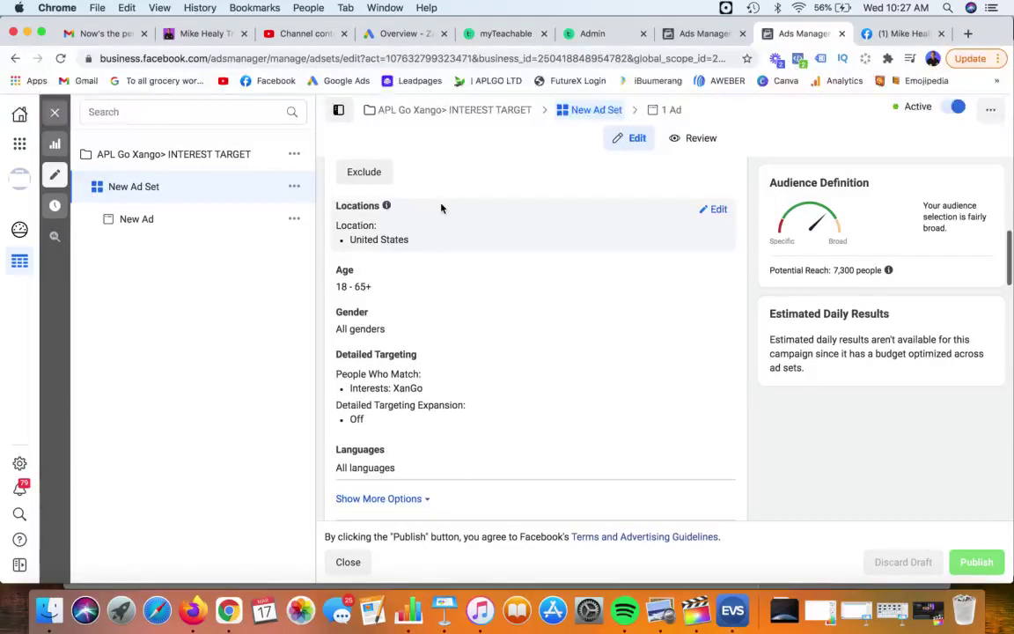
mouse_move(426, 360)
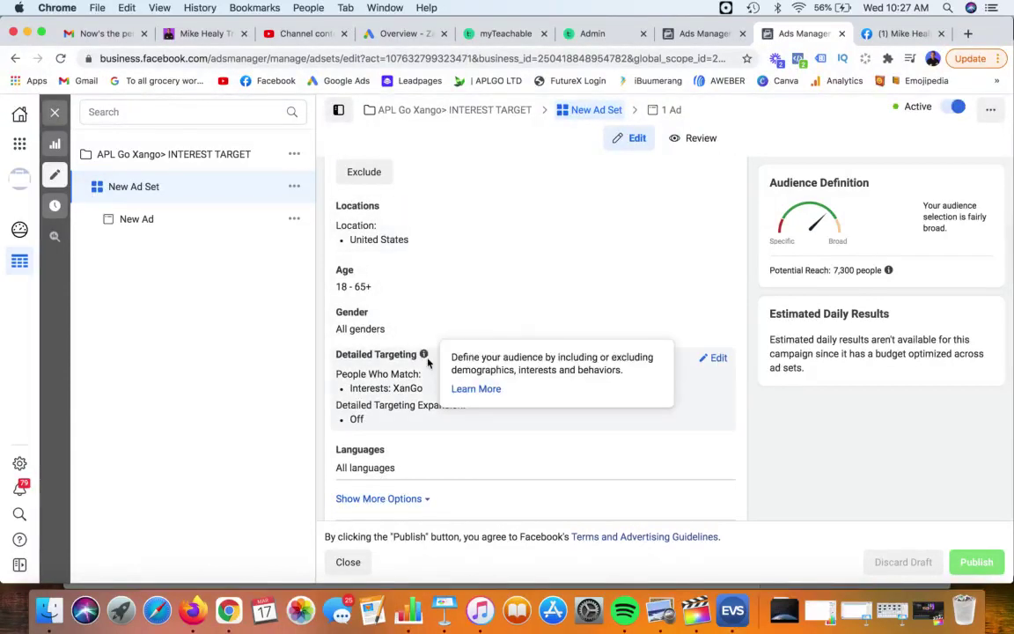
left_click(720, 359)
mouse_move(446, 425)
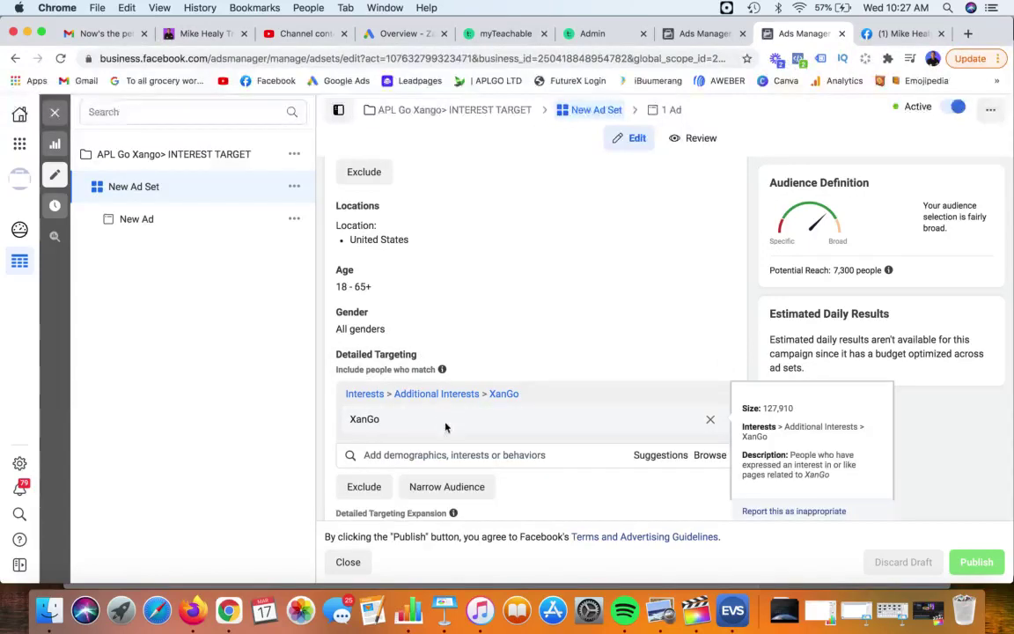
scroll(498, 353, "down", 1)
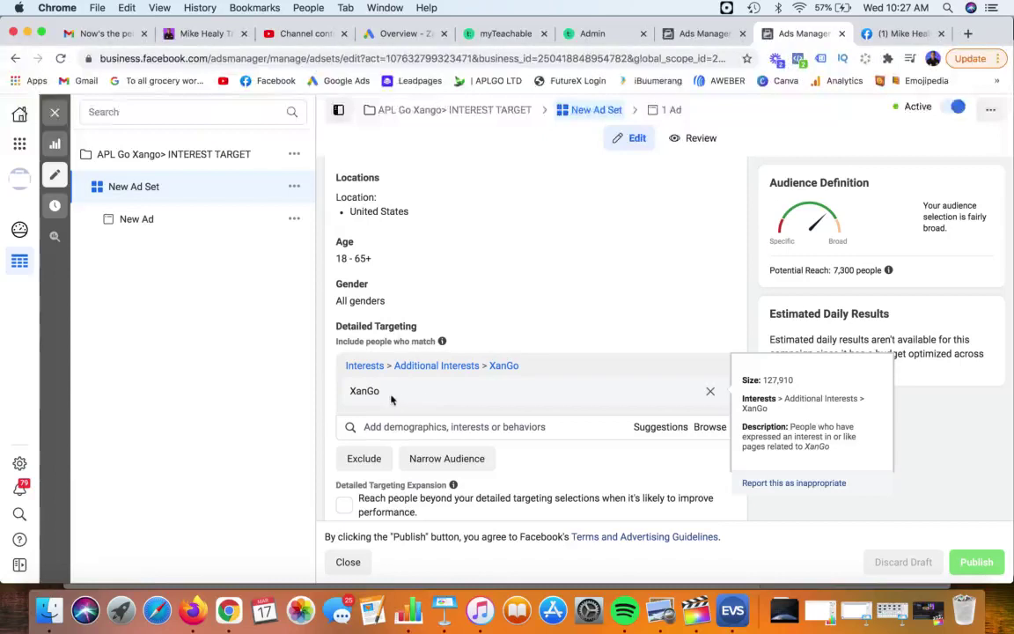
scroll(374, 387, "down", 1)
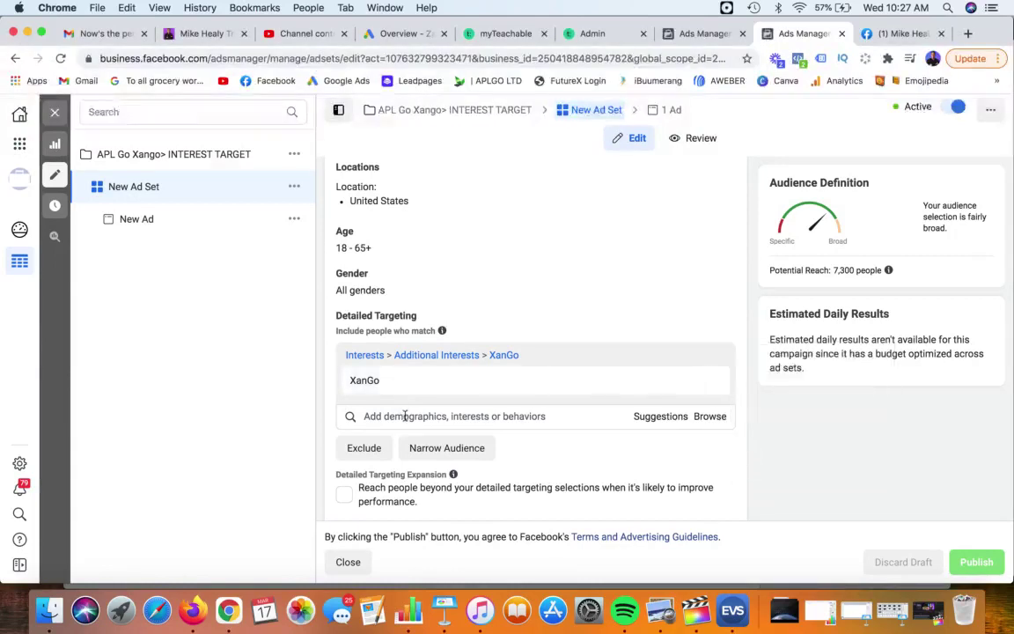
mouse_move(402, 384)
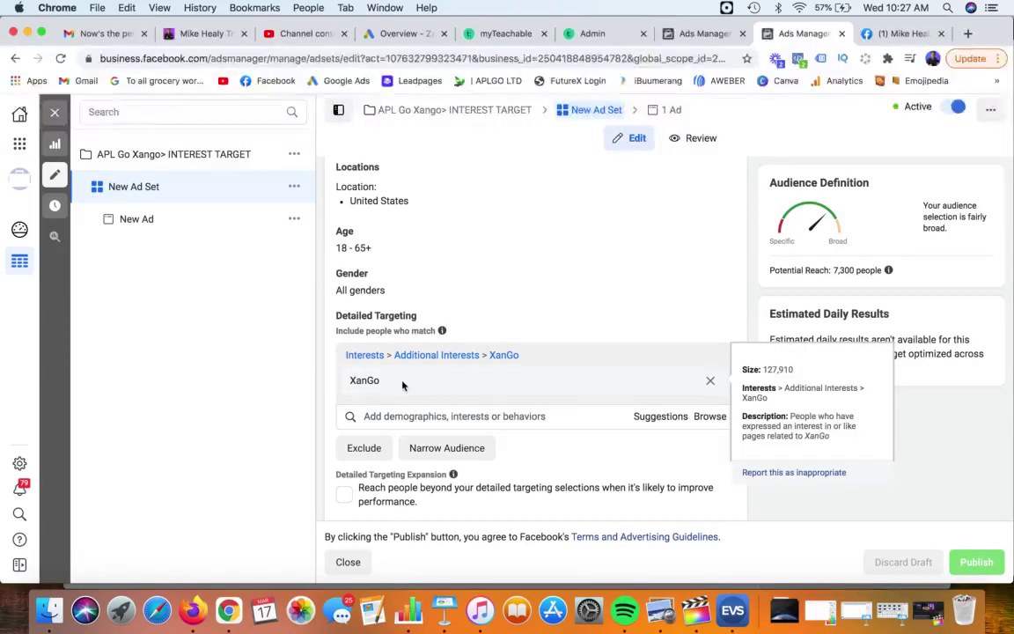
Step: Browse the suggested interests for detailed targeting and compare their audience sizes with that of XanGo
left_click(658, 419)
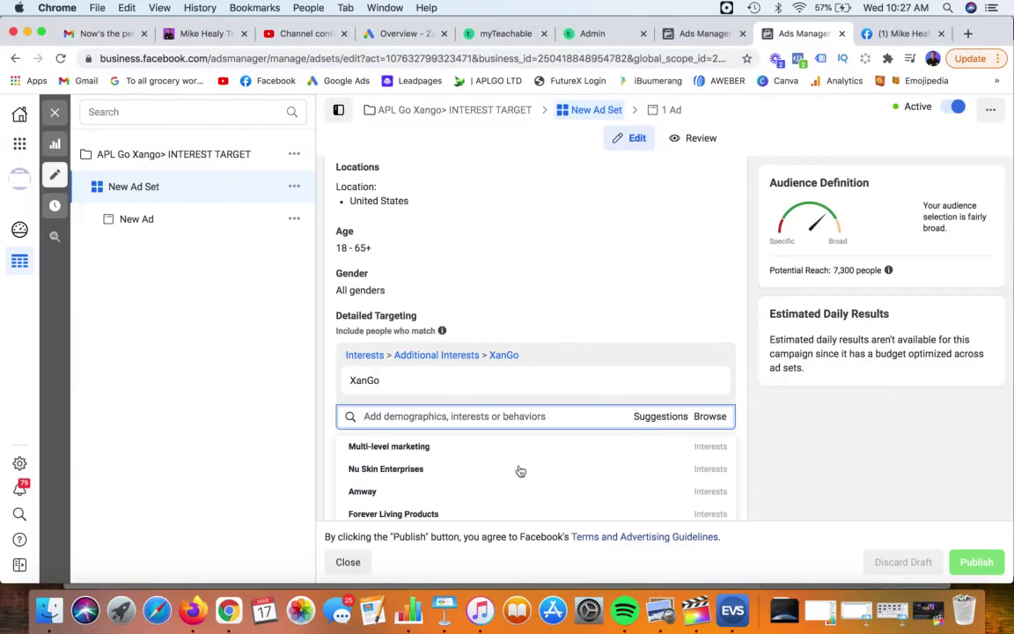
scroll(497, 471, "down", 4)
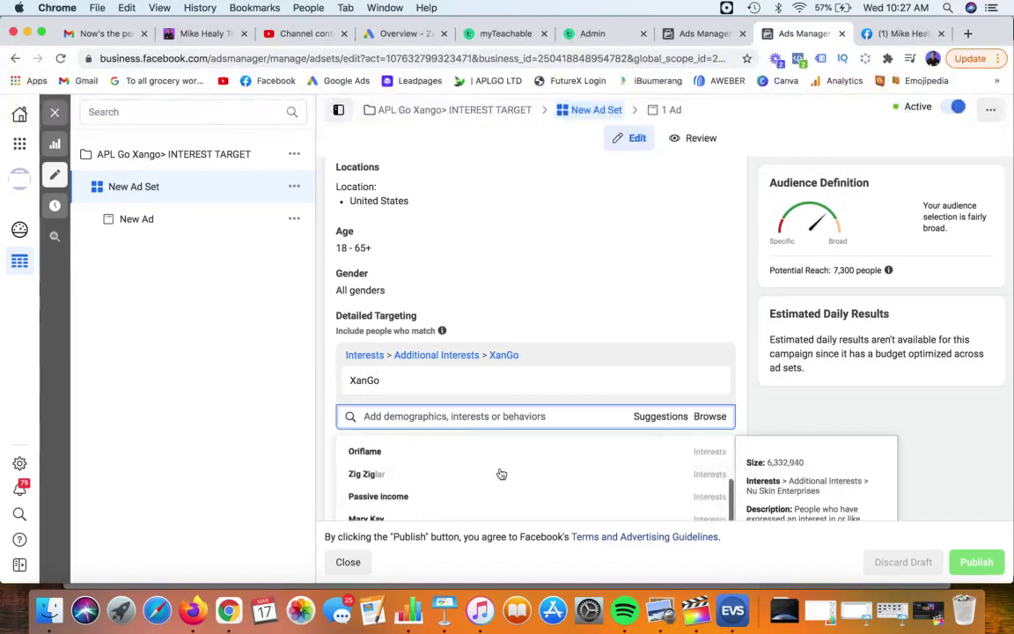
scroll(500, 475, "up", 3)
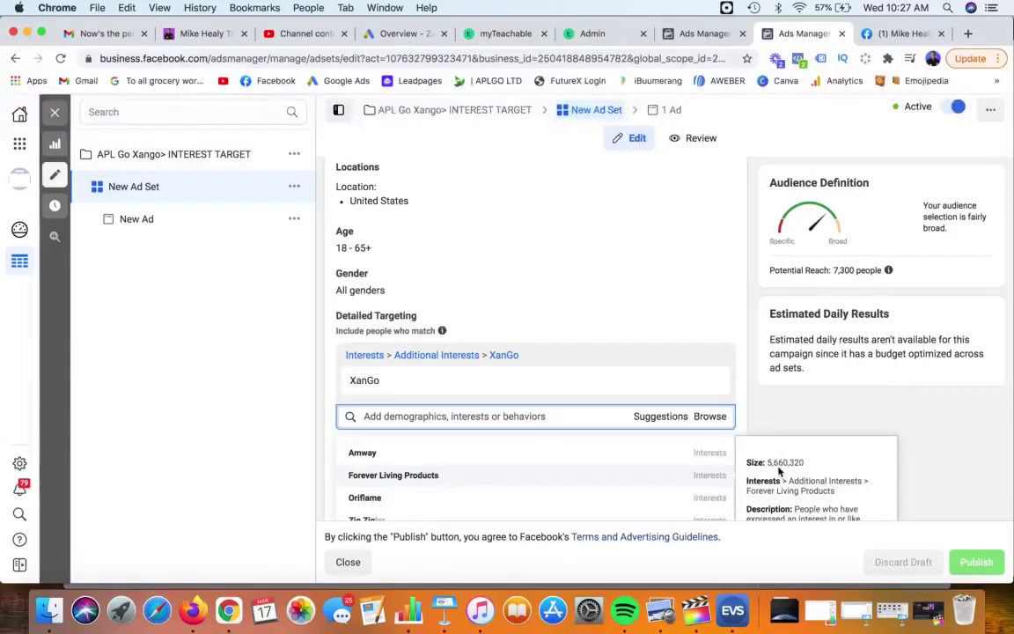
left_click(758, 426)
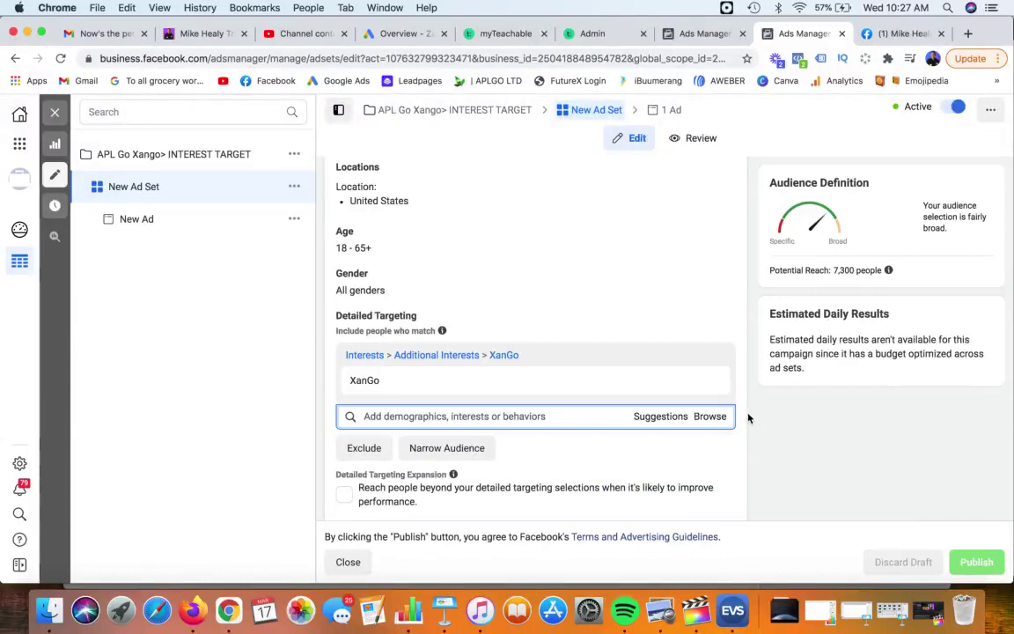
mouse_move(376, 392)
scroll(662, 326, "down", 1)
mouse_move(374, 349)
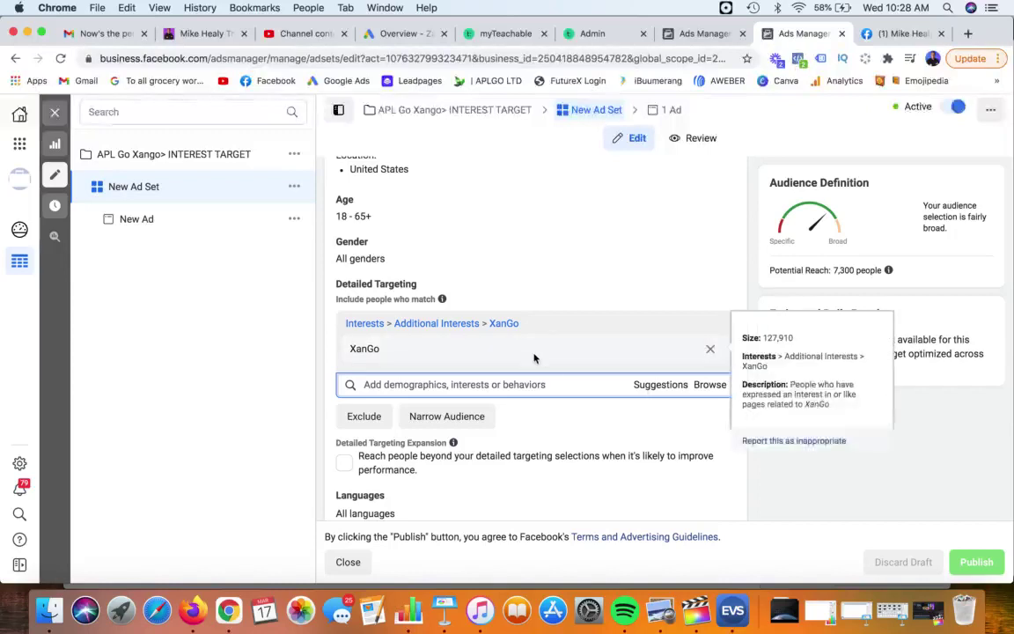
Step: Examine the ad set's manual placements, covering the selected platforms and the Facebook News Feed and Facebook Video Feeds options
scroll(745, 402, "down", 1)
scroll(744, 402, "down", 5)
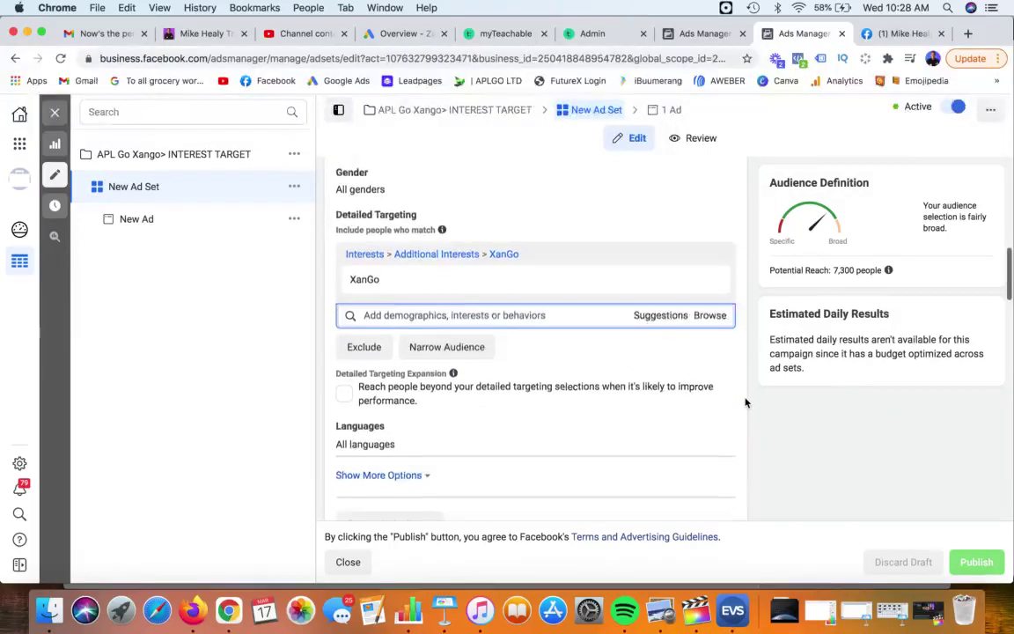
scroll(745, 402, "down", 4)
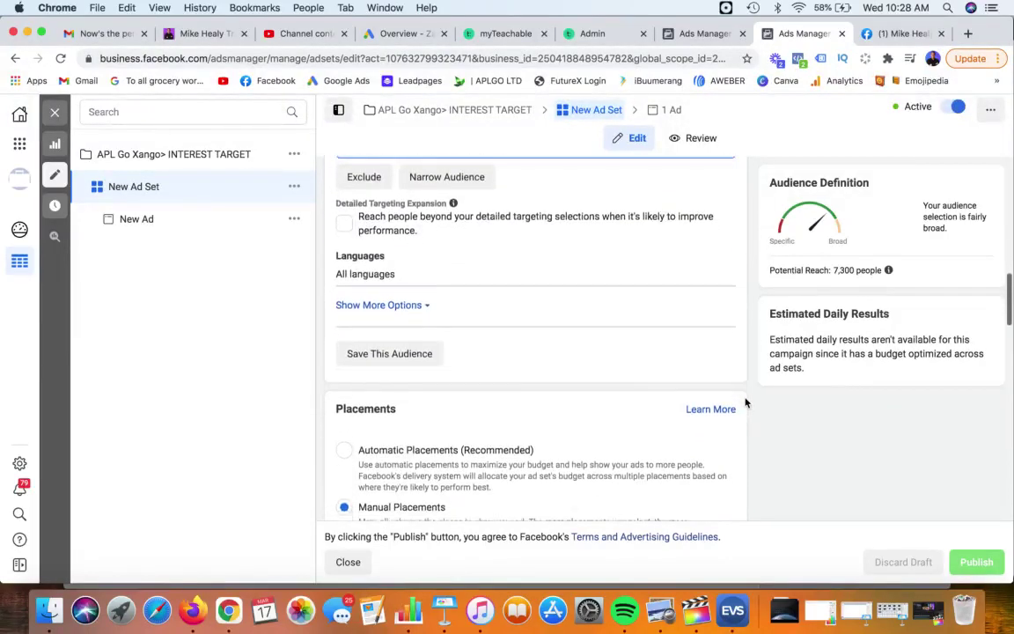
scroll(595, 328, "down", 1)
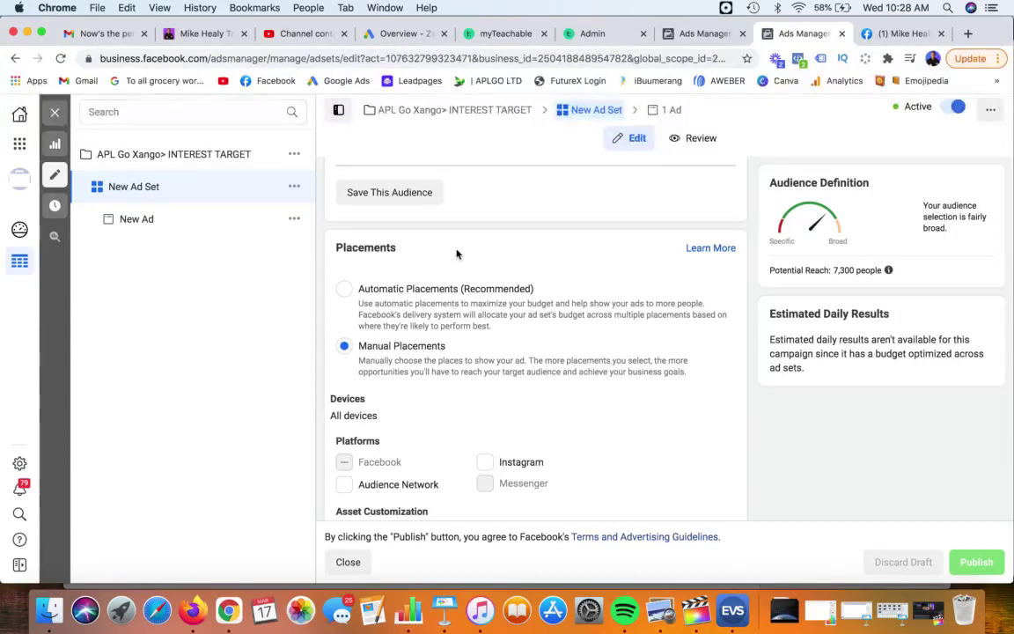
scroll(455, 254, "down", 1)
scroll(516, 318, "down", 1)
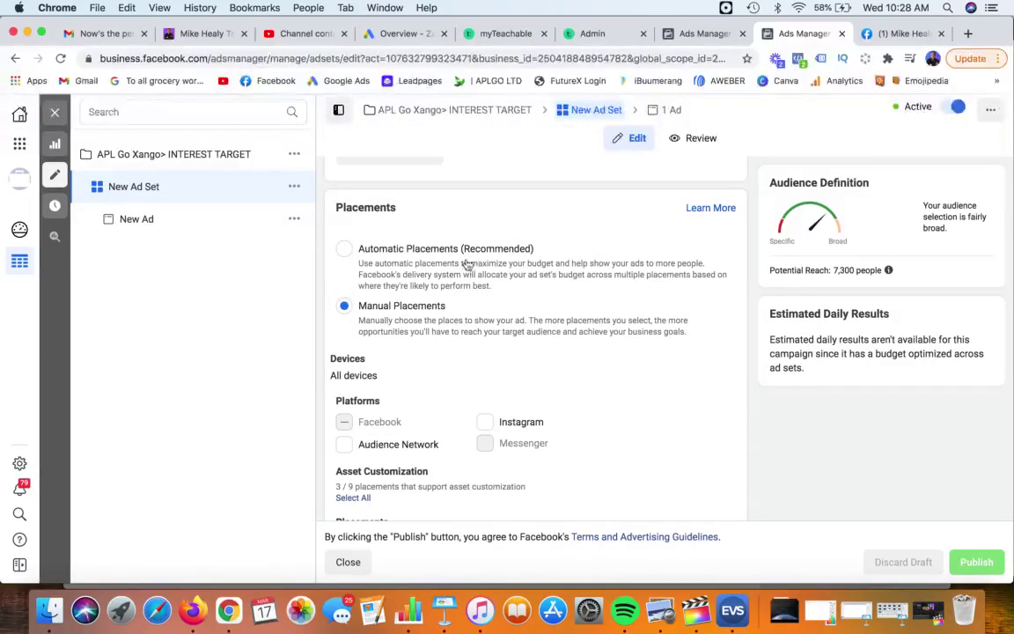
scroll(413, 261, "down", 2)
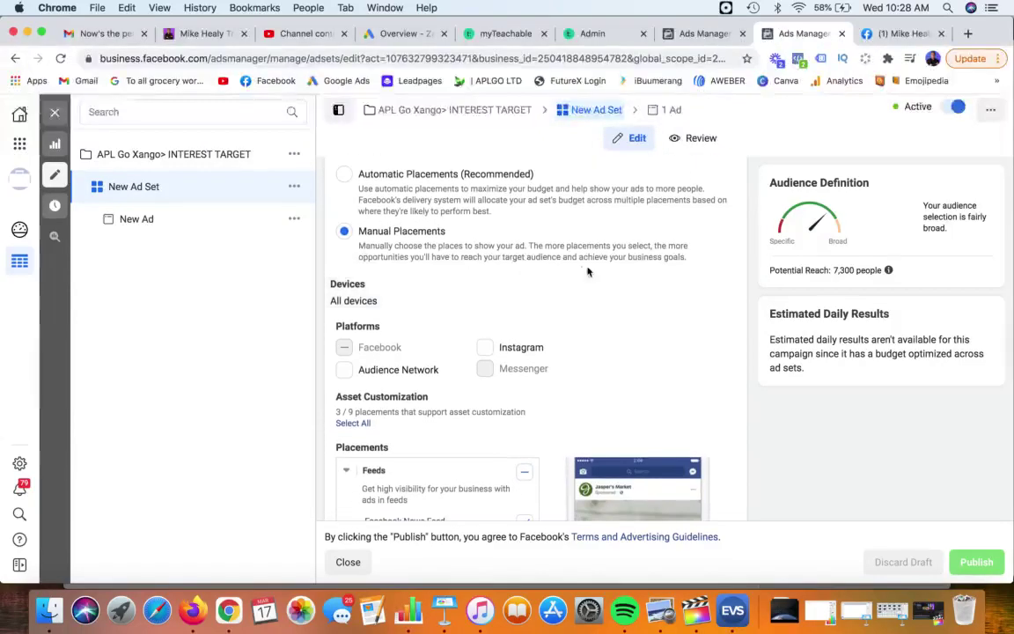
scroll(588, 269, "down", 2)
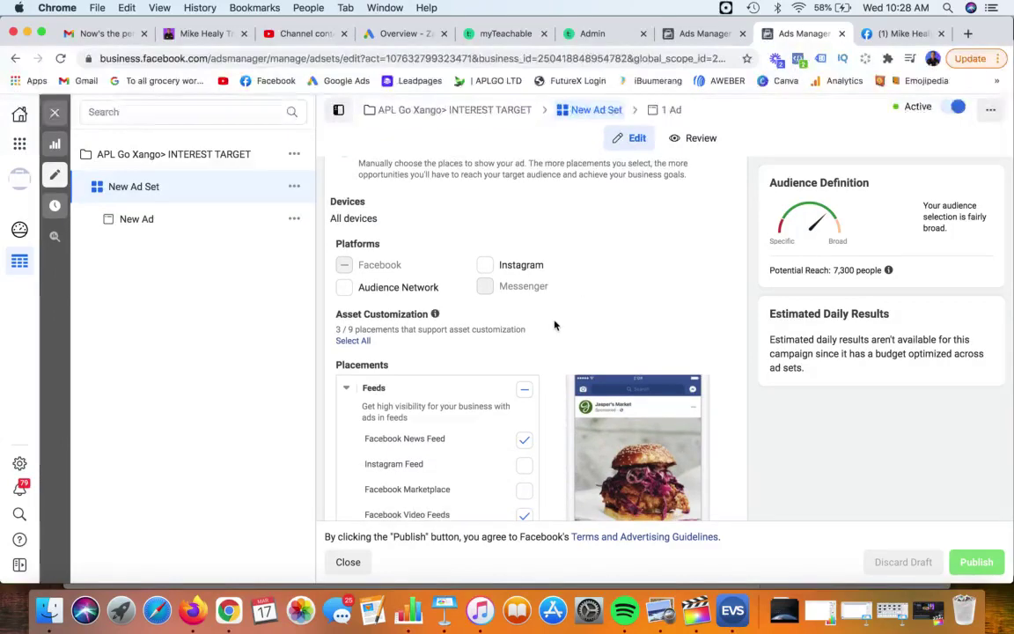
scroll(555, 325, "down", 2)
scroll(551, 301, "down", 2)
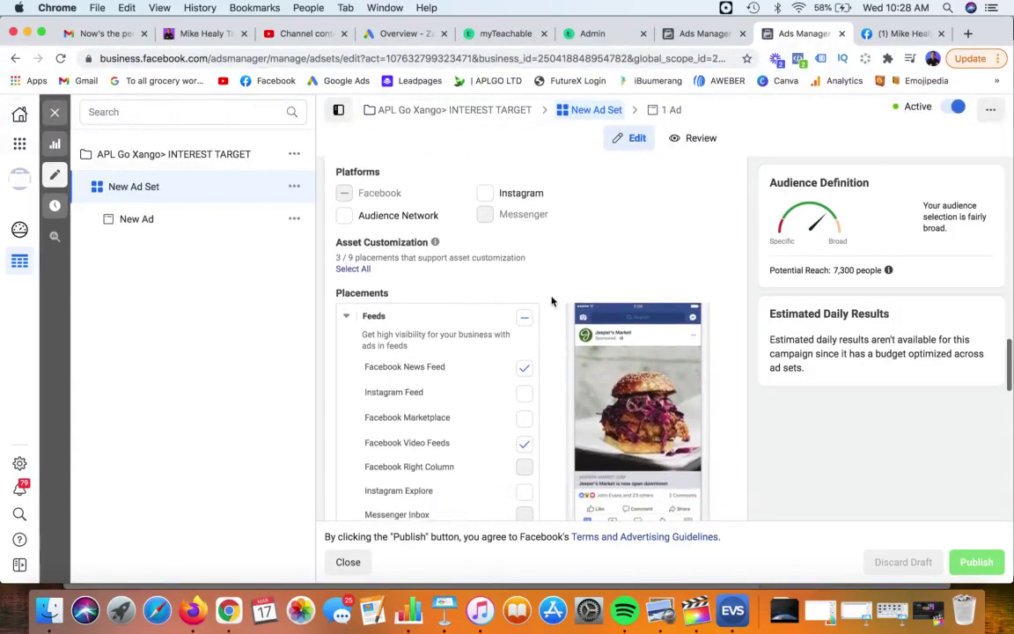
scroll(552, 301, "down", 1)
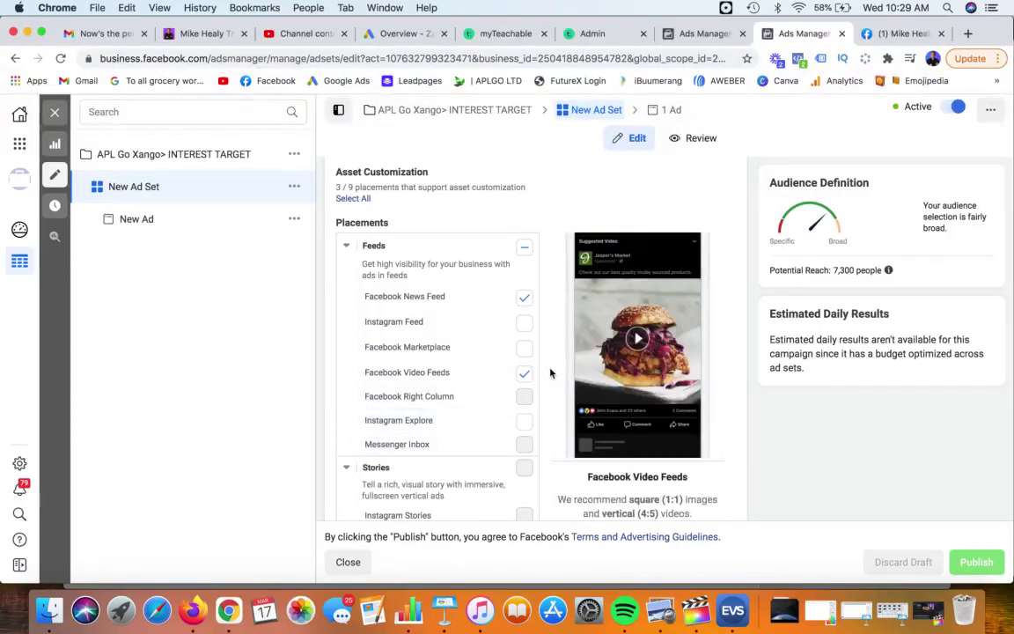
scroll(550, 373, "down", 3)
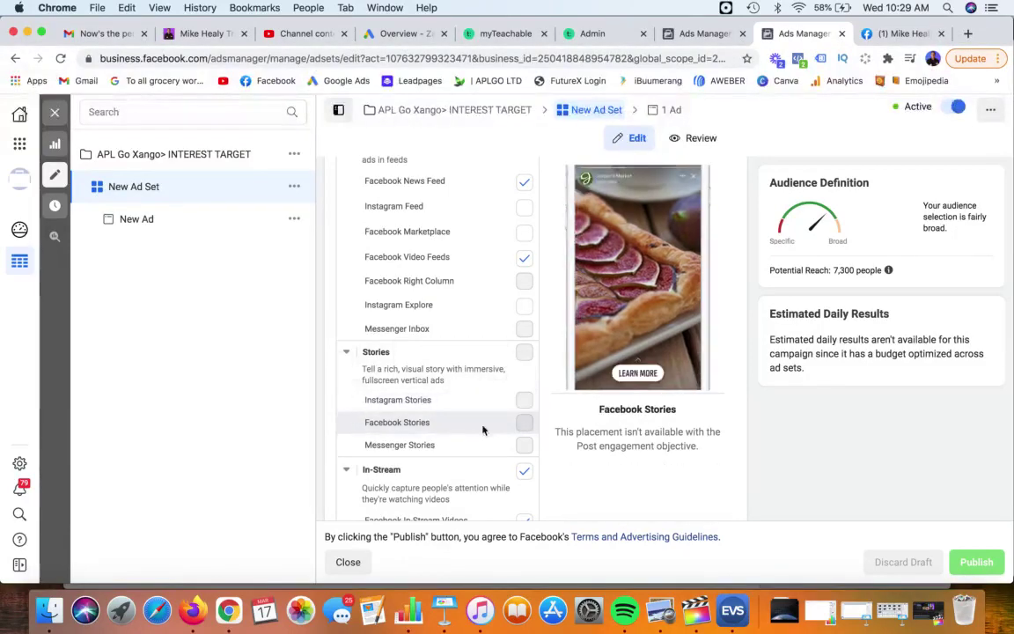
scroll(547, 370, "up", 3)
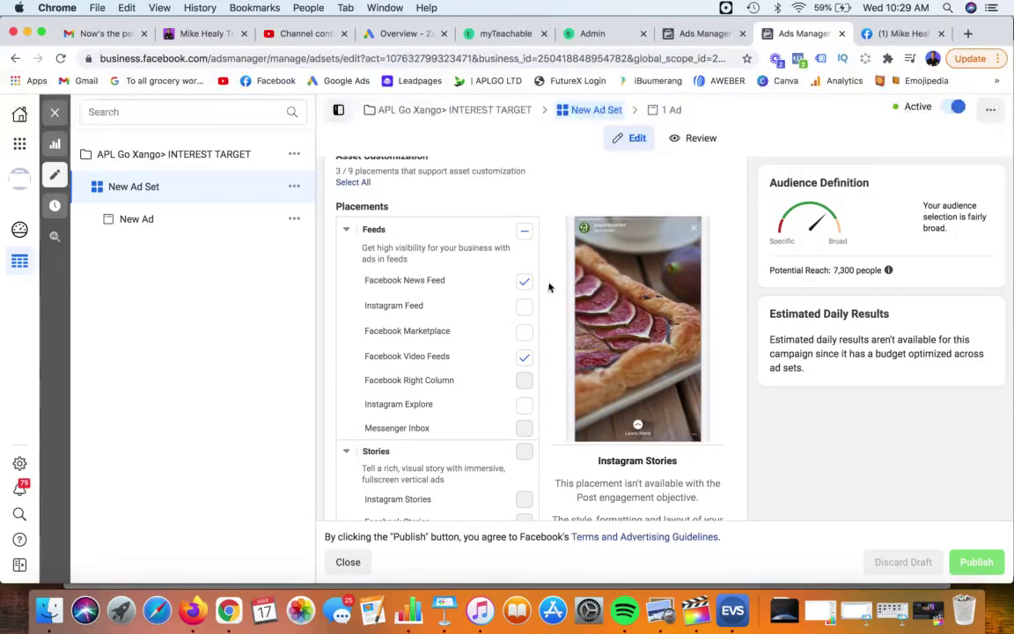
left_click(525, 284)
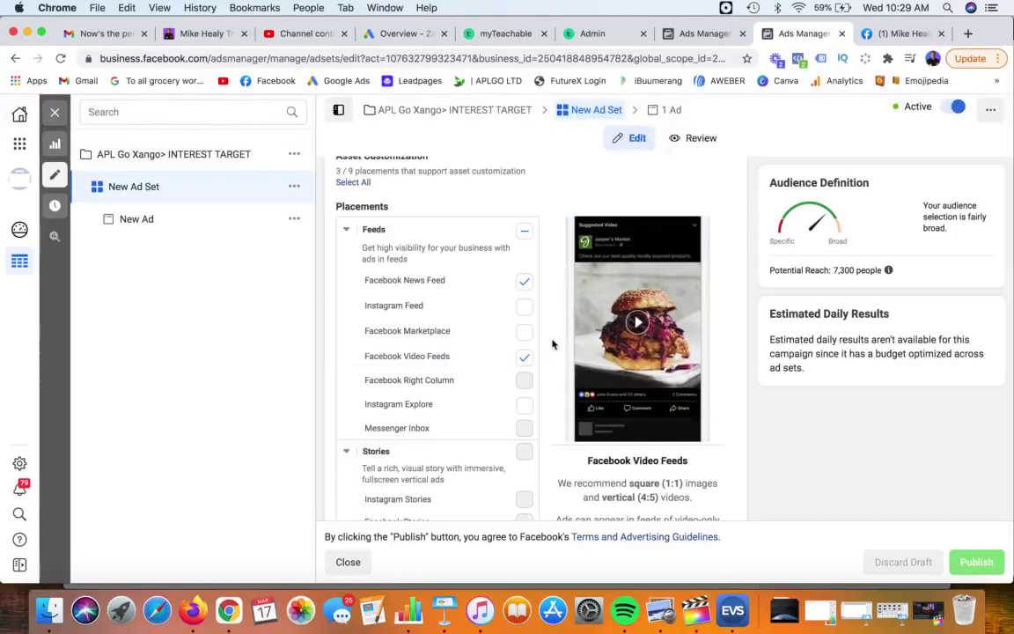
Step: Examine the remaining placements, from In-Stream to Apps and Sites, and the Optimization & Delivery settings
scroll(552, 344, "down", 3)
scroll(553, 344, "down", 3)
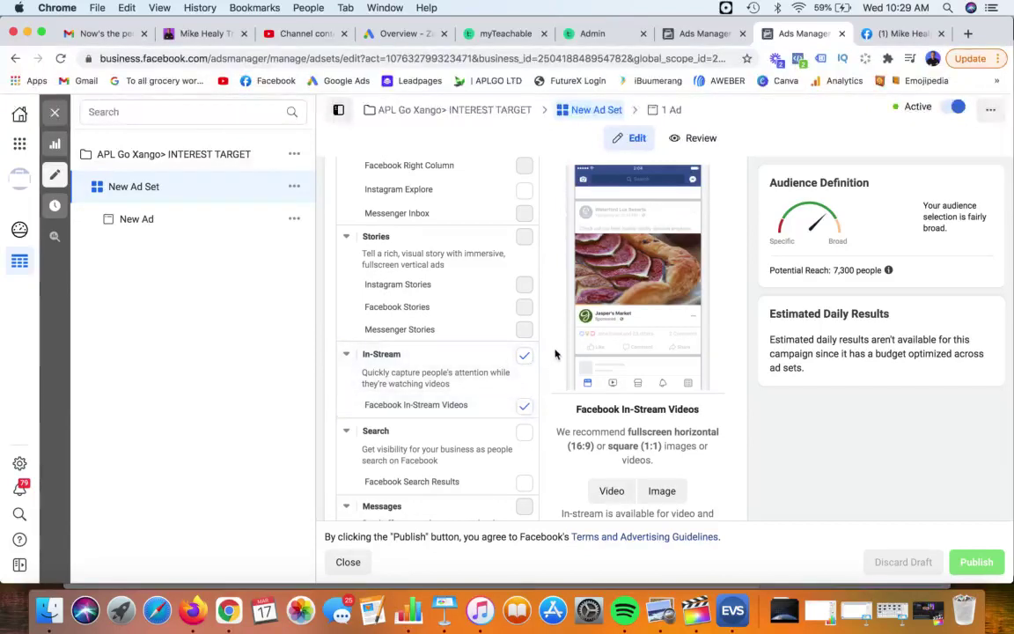
scroll(552, 355, "down", 5)
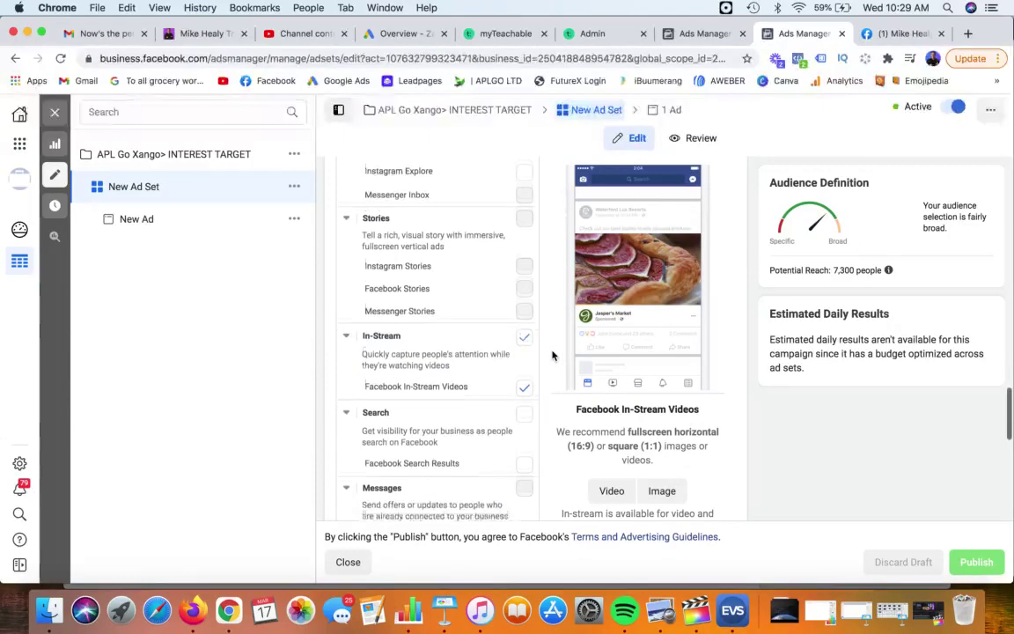
scroll(553, 355, "down", 5)
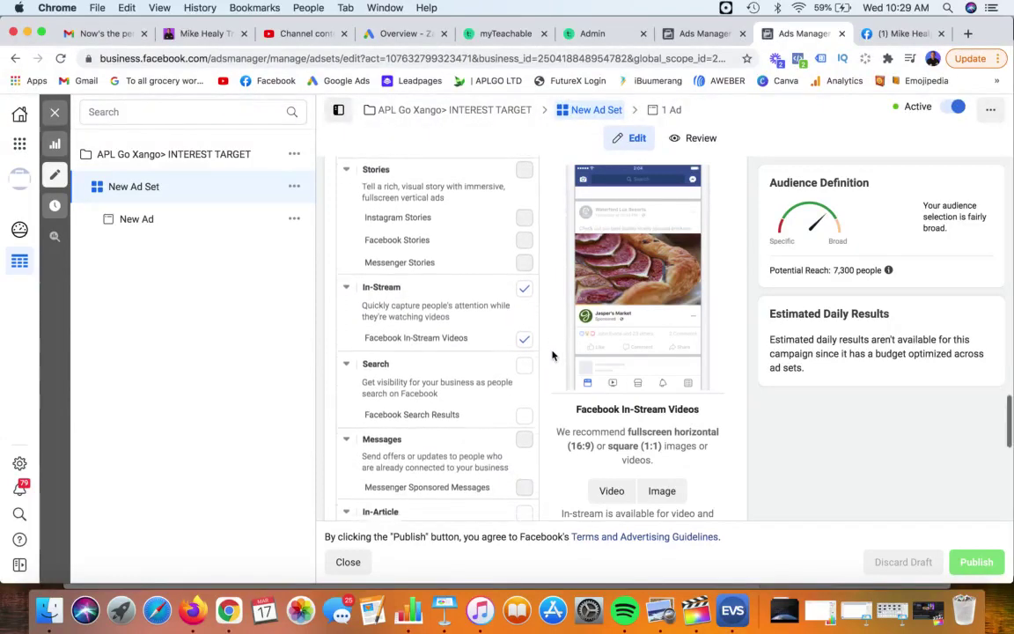
scroll(553, 354, "down", 7)
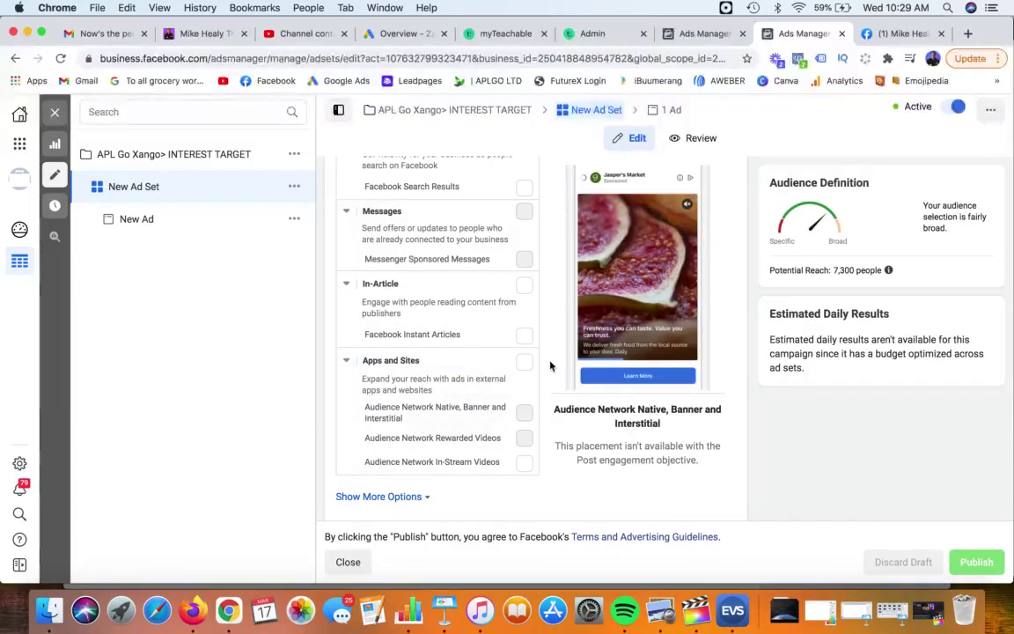
scroll(550, 366, "up", 10)
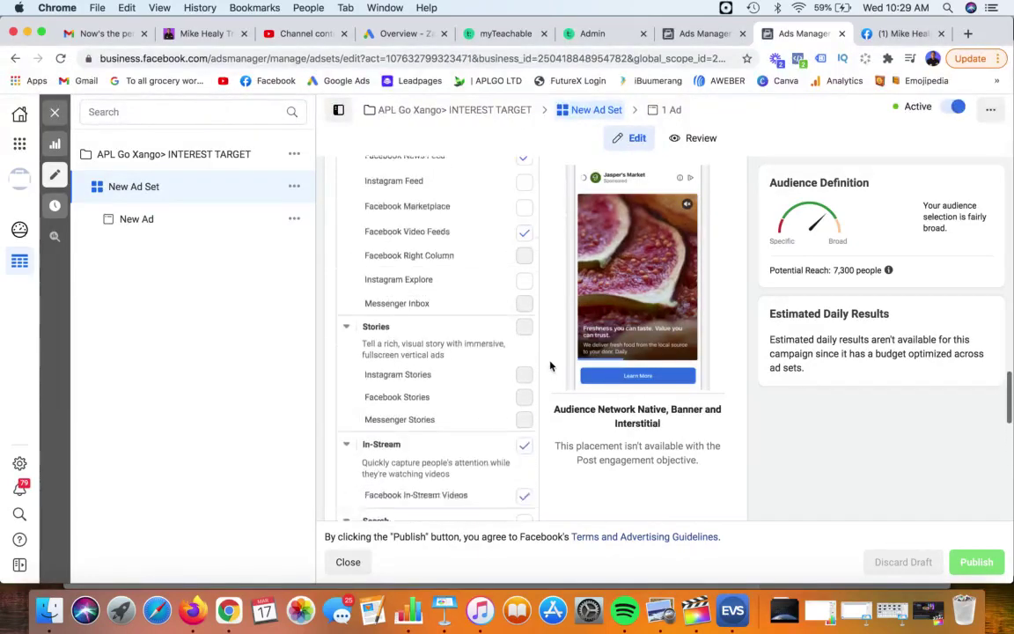
scroll(550, 365, "down", 15)
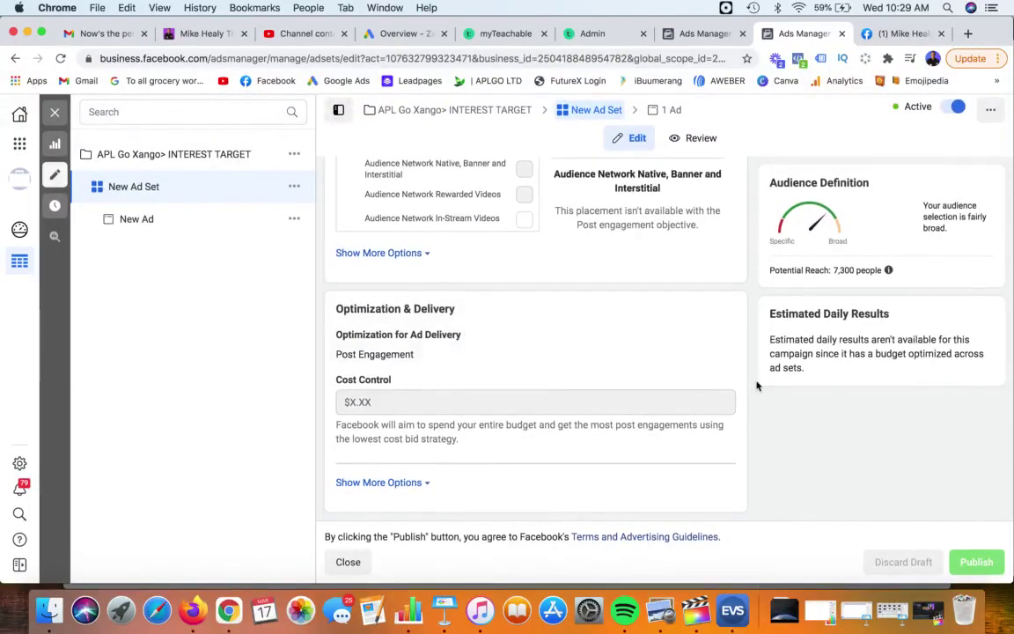
Step: Open the New Ad under the ad set and examine its Facebook Page identity and the available Ad Setup options
left_click(211, 220)
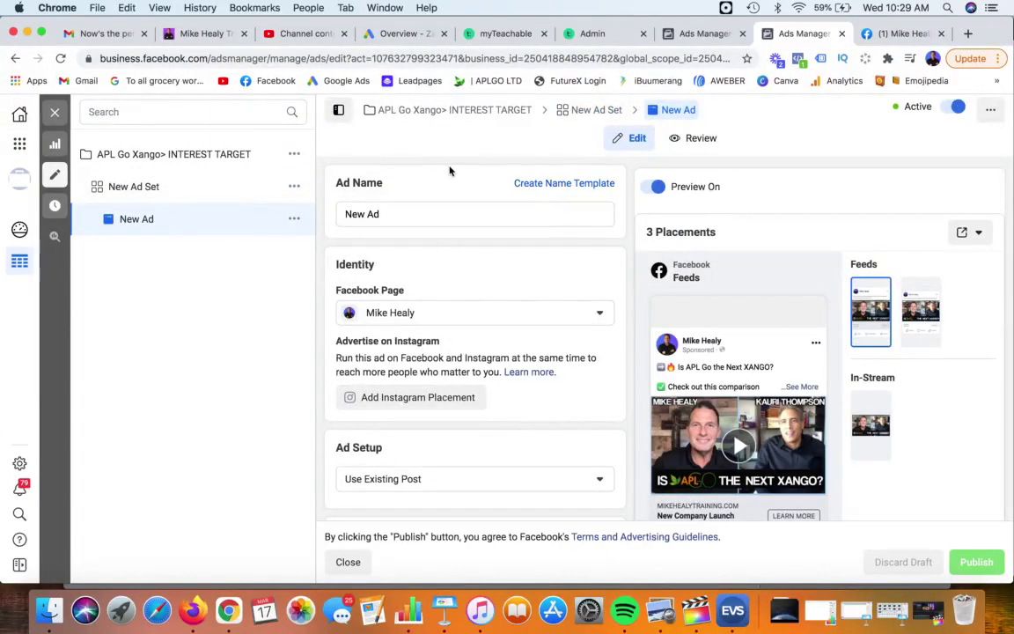
scroll(449, 170, "down", 2)
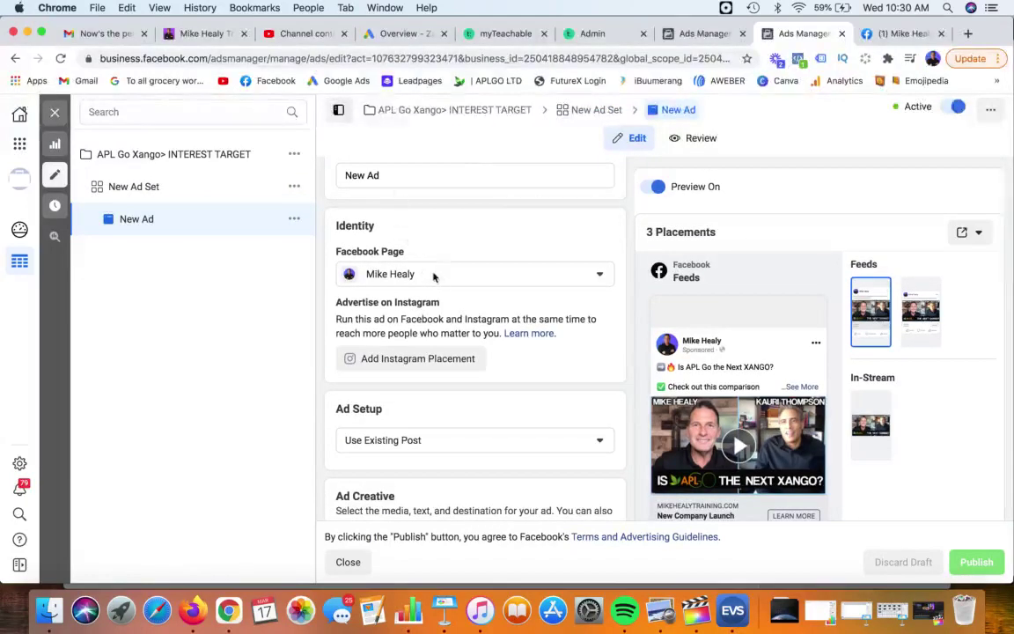
scroll(453, 219, "down", 2)
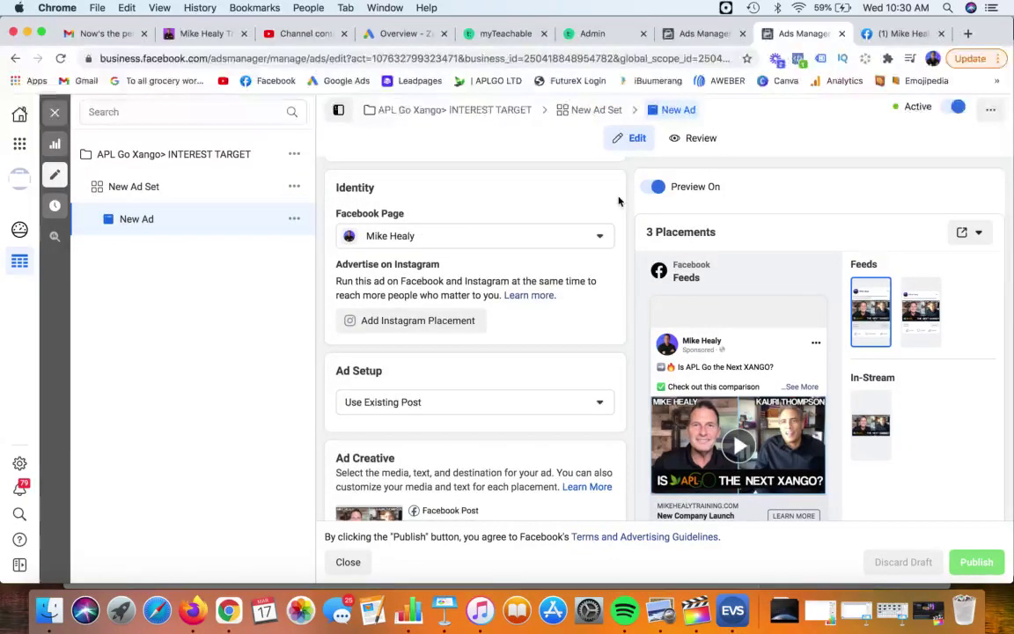
scroll(619, 202, "down", 1)
scroll(618, 235, "down", 2)
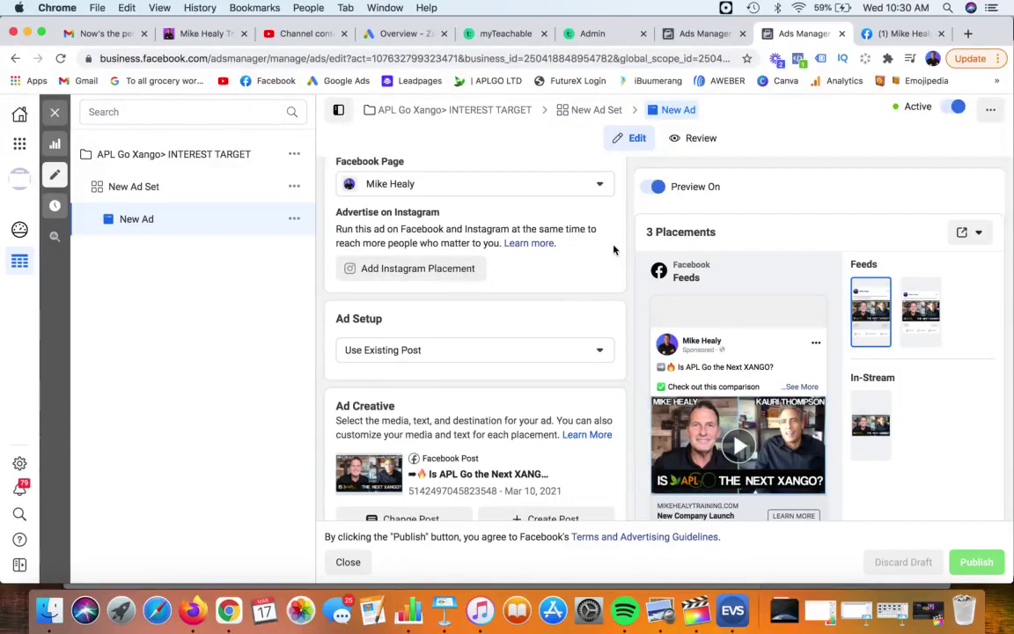
scroll(613, 250, "down", 3)
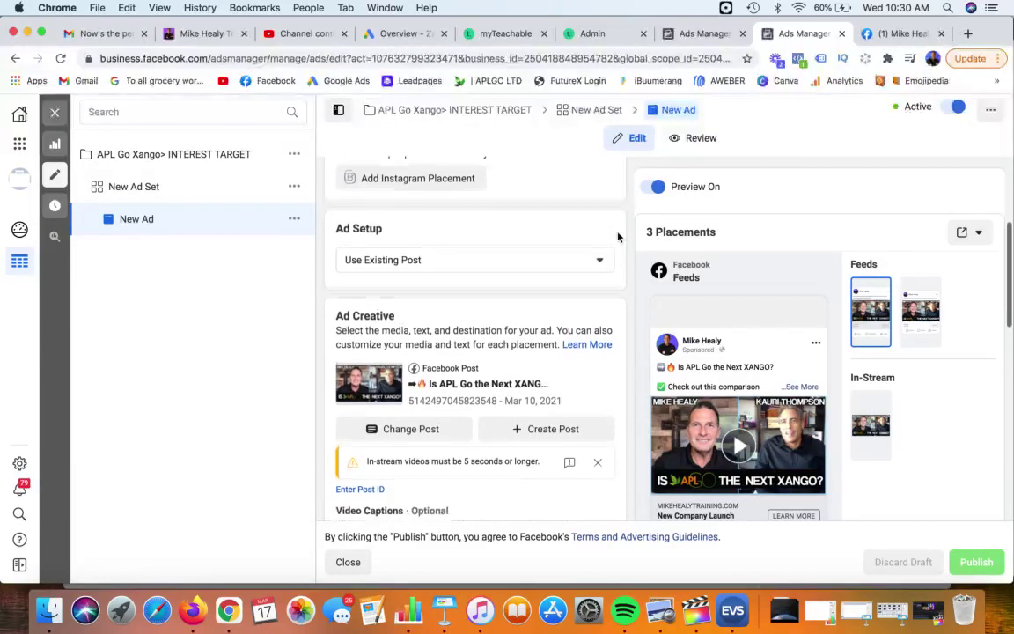
left_click(599, 258)
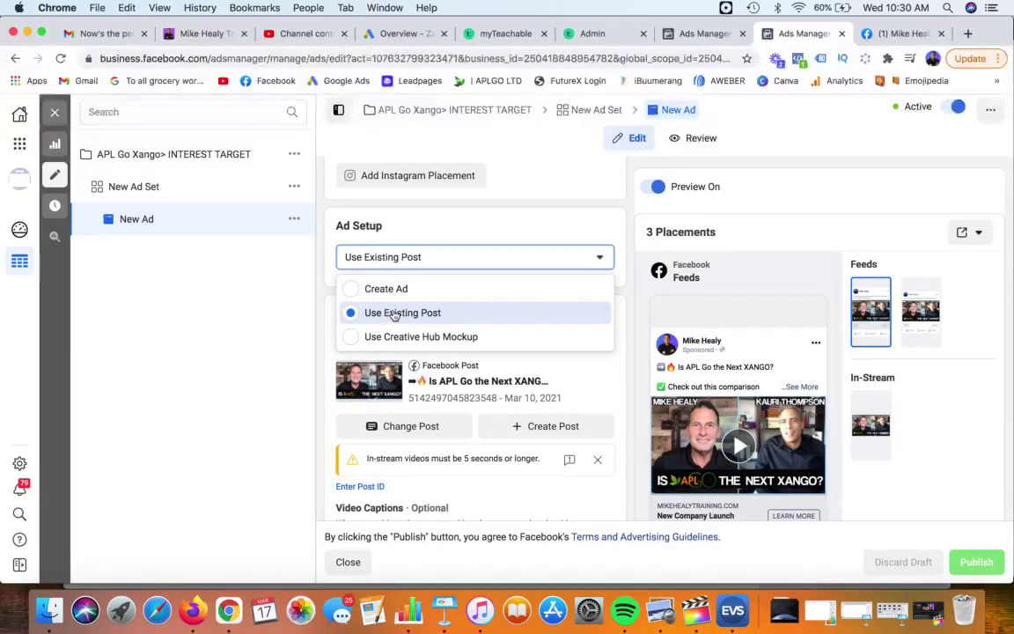
left_click(616, 235)
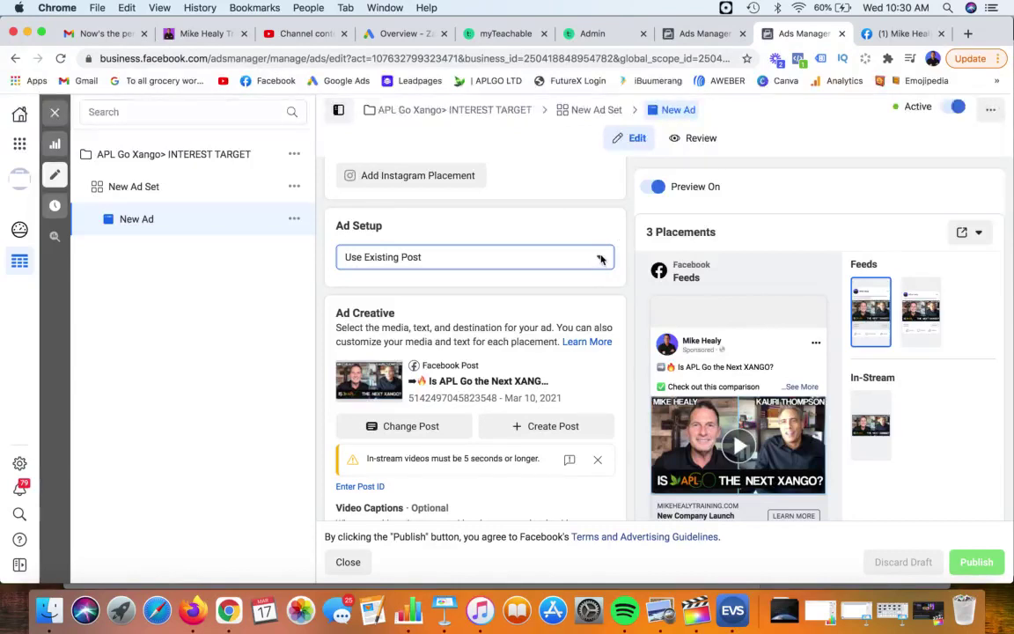
Step: Examine the Ad Creative section, covering the selected Facebook post, the post change and creation options, and the video captions
scroll(623, 268, "down", 3)
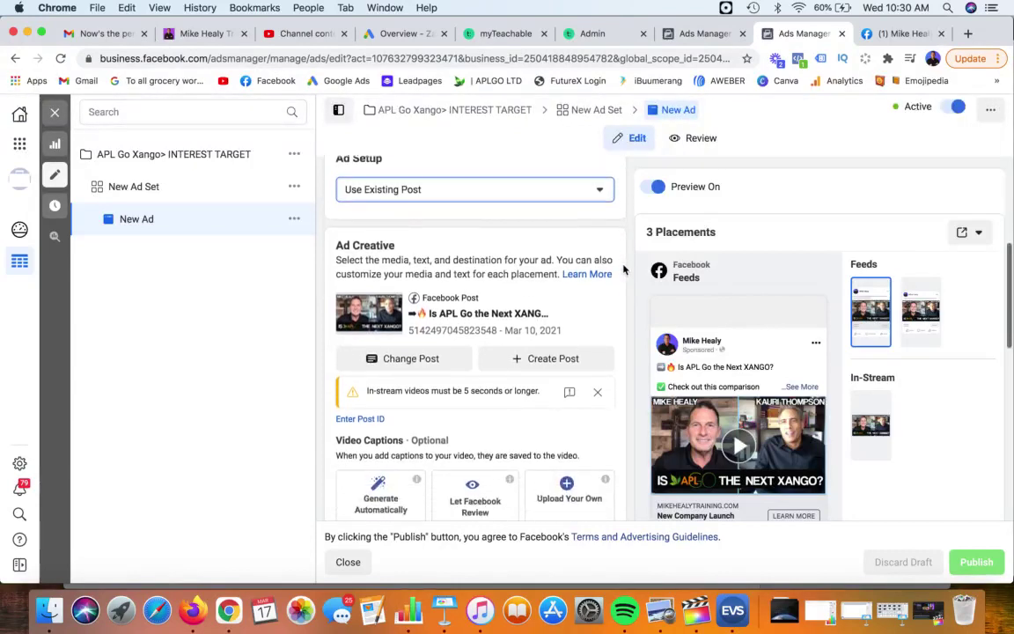
scroll(607, 280, "down", 1)
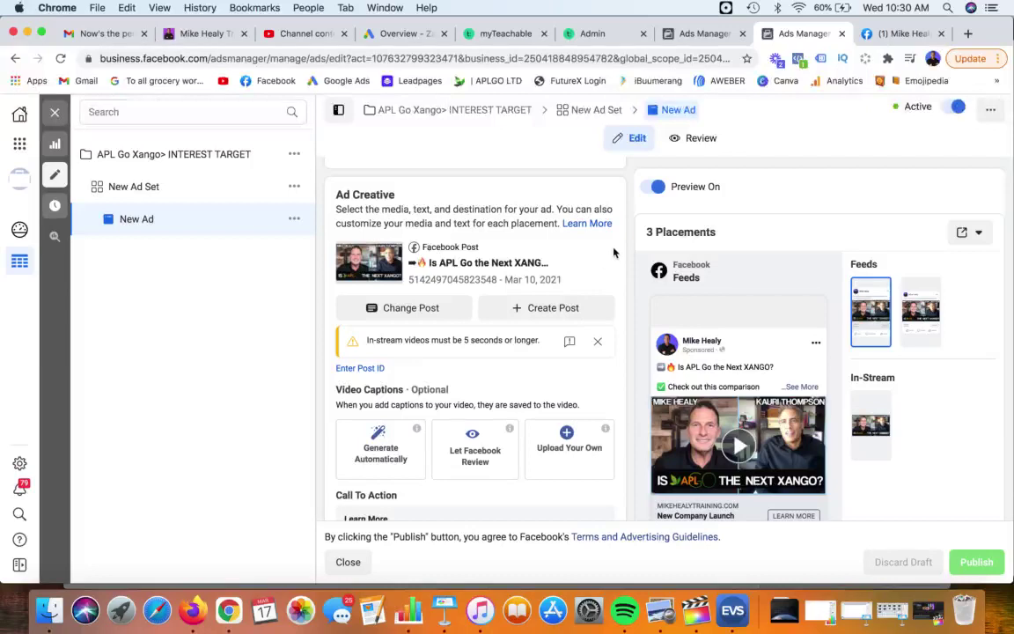
scroll(616, 257, "down", 2)
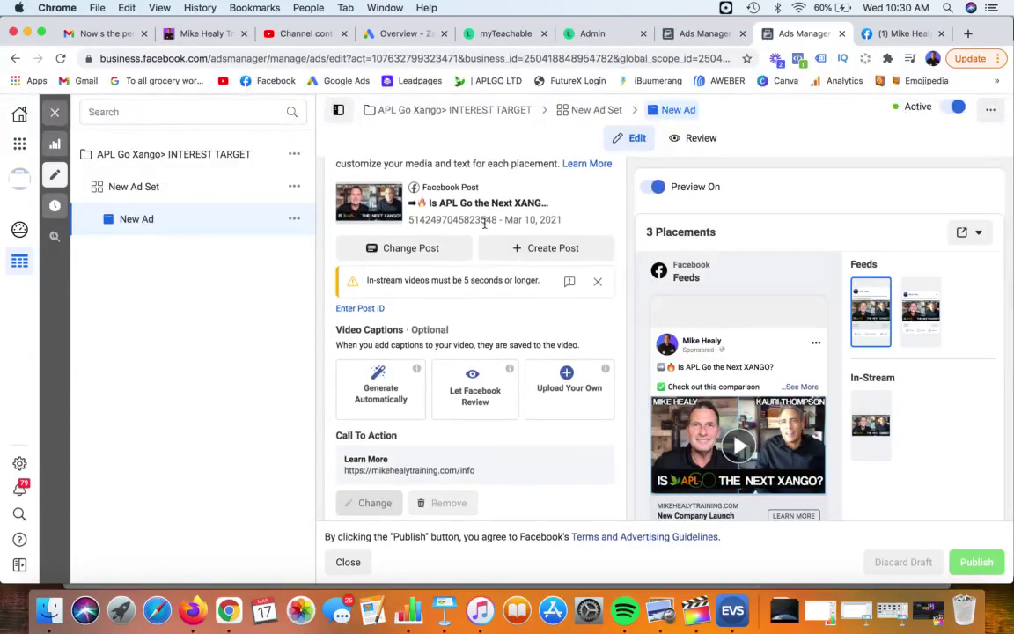
scroll(623, 236, "down", 2)
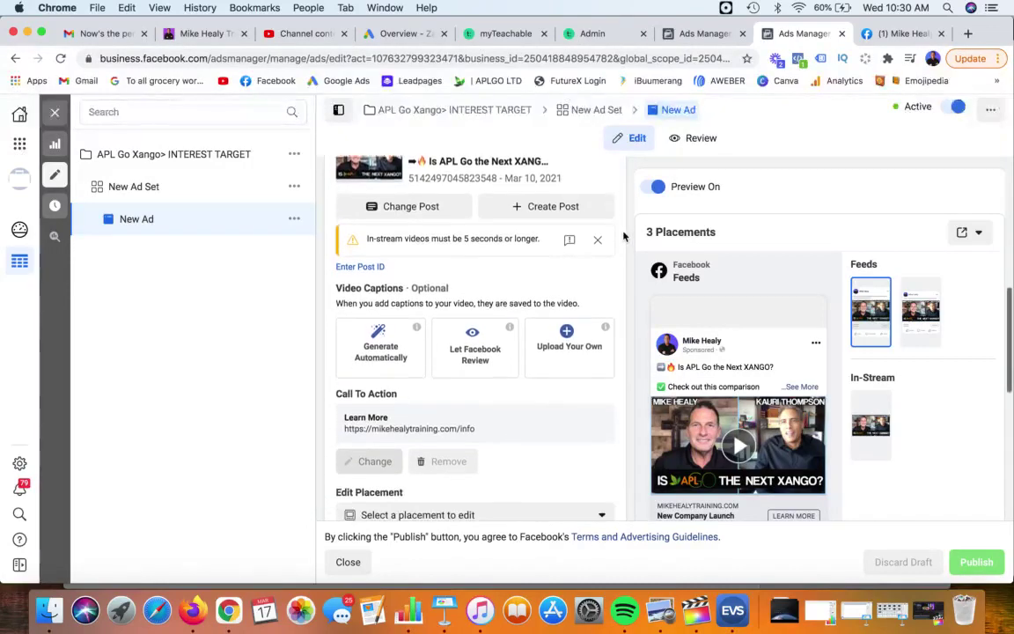
scroll(623, 236, "up", 2)
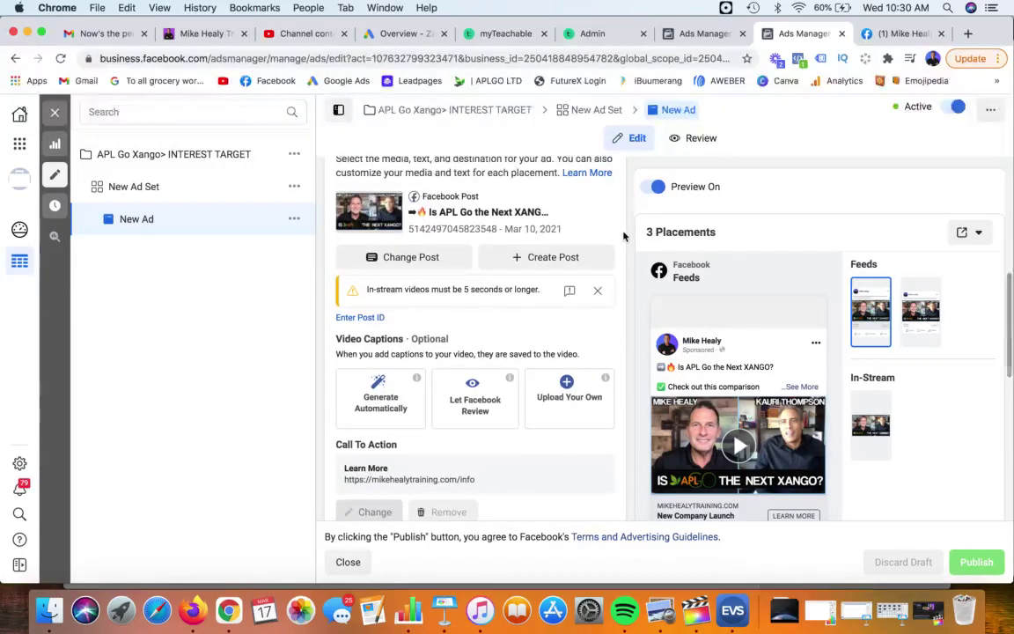
scroll(623, 235, "up", 1)
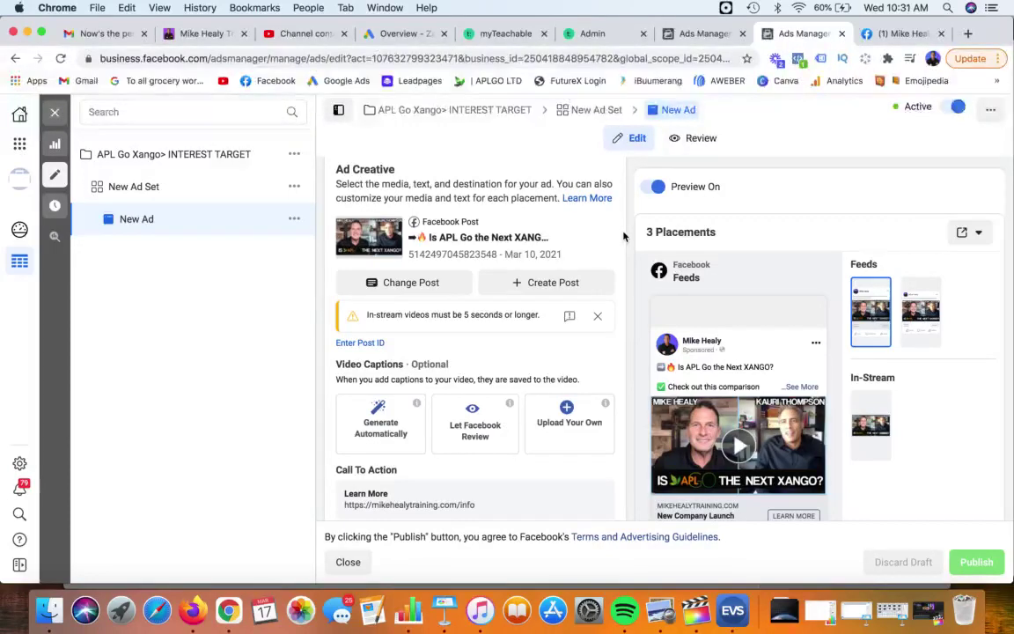
scroll(623, 236, "down", 1)
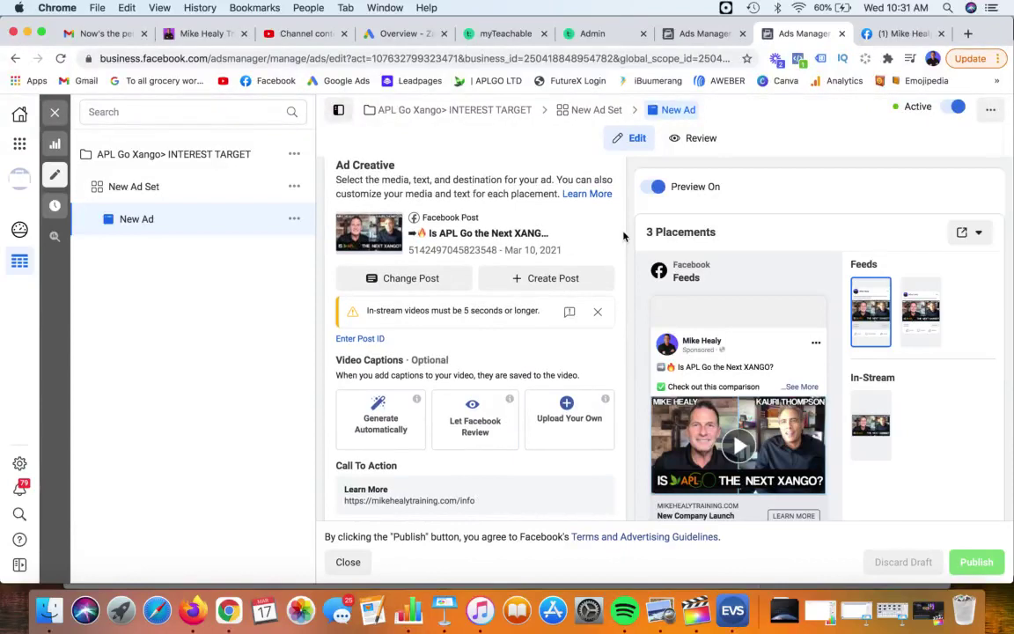
scroll(623, 236, "down", 3)
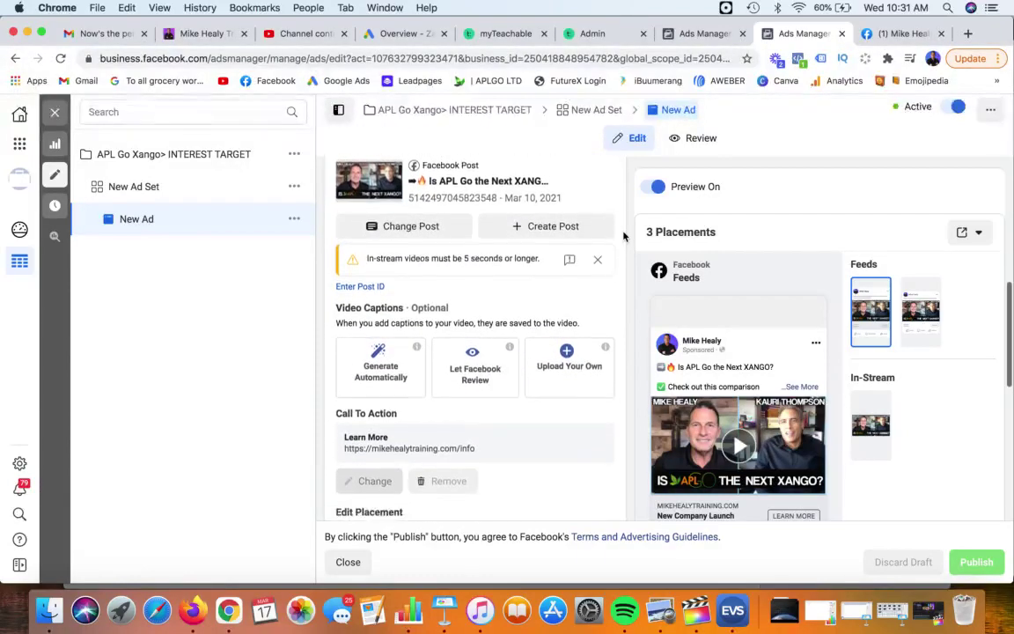
scroll(623, 236, "down", 3)
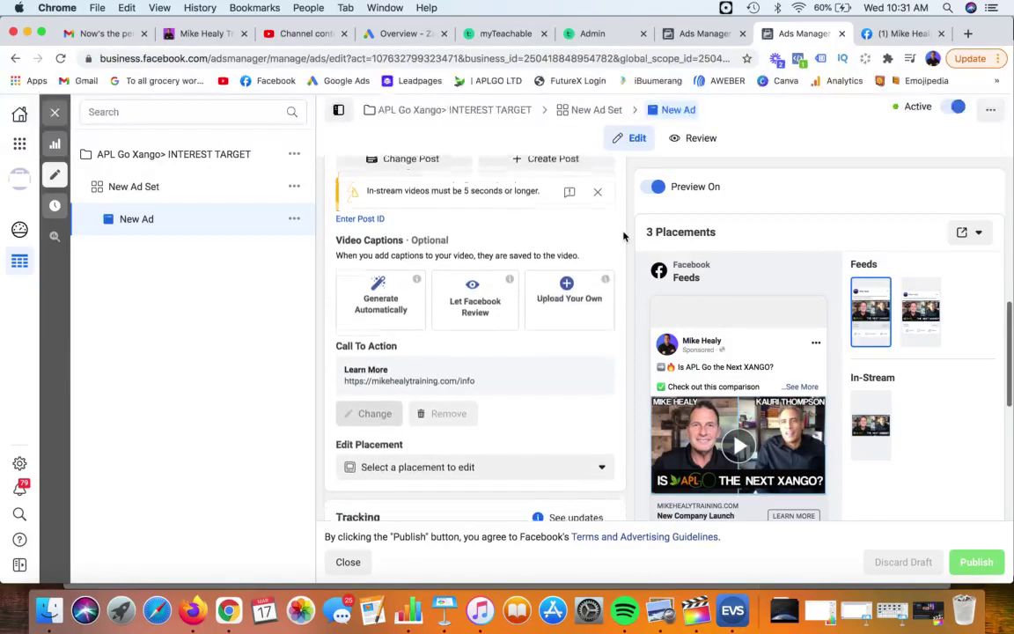
scroll(623, 236, "down", 1)
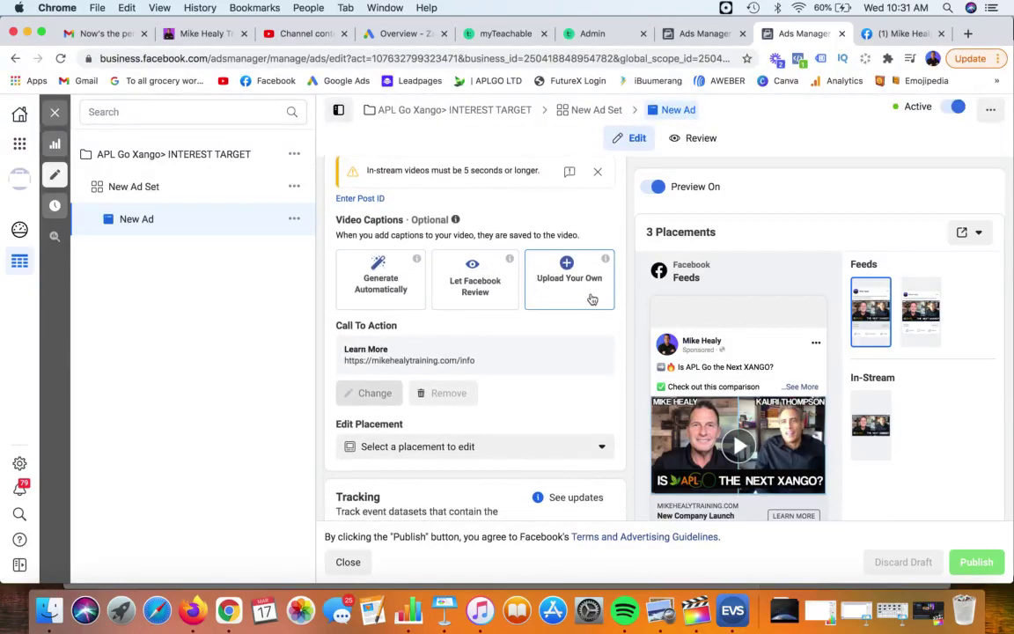
Step: Examine the Facebook Feeds preview of the ad up close, from the post text and video thumbnail to the headline and Learn More button
scroll(623, 292, "down", 3)
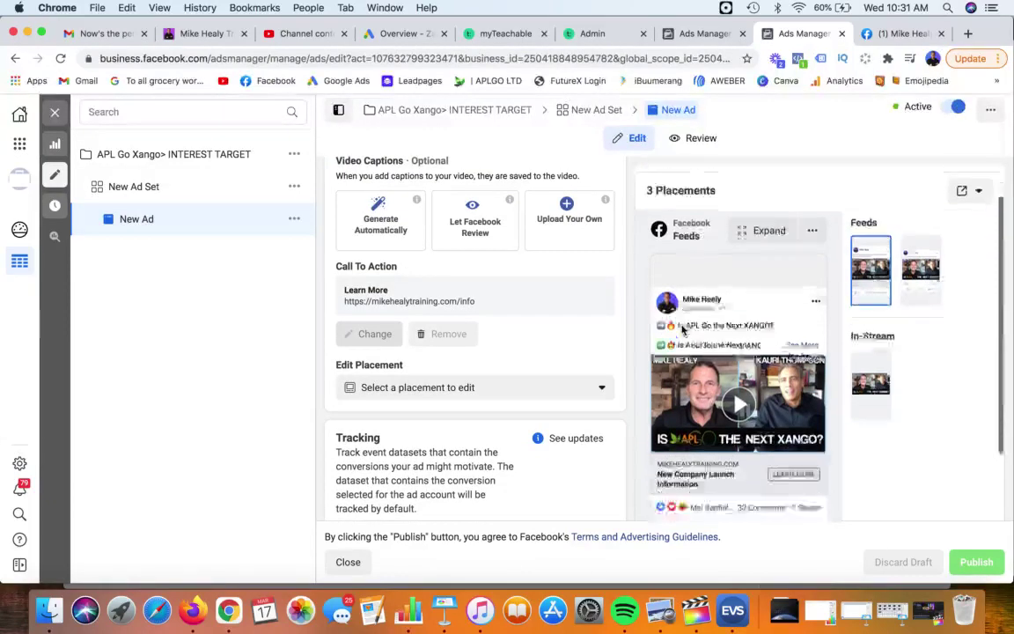
scroll(696, 343, "down", 2)
scroll(748, 350, "up", 3)
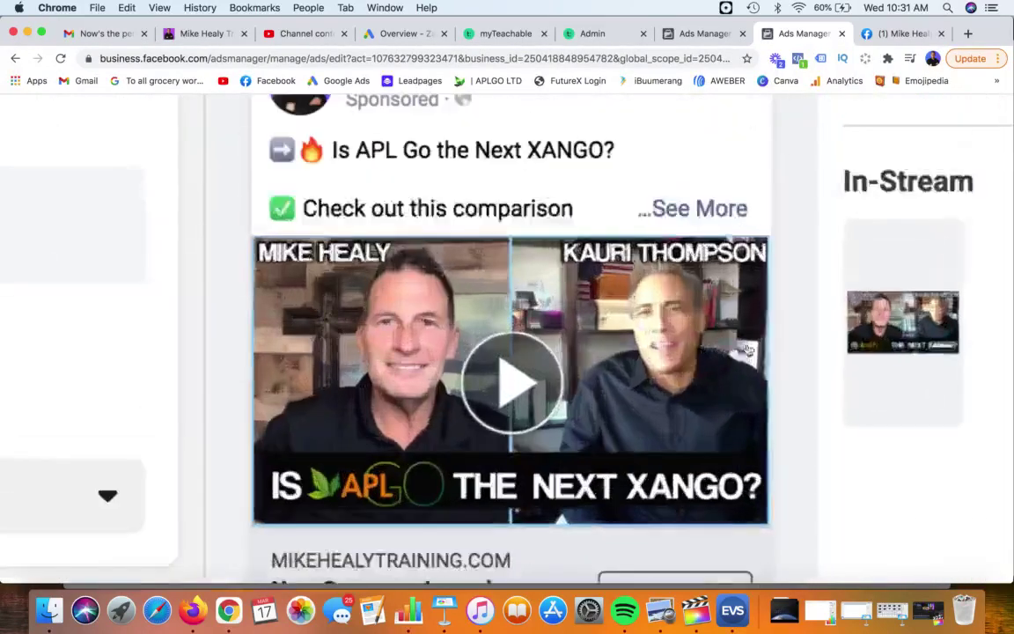
scroll(748, 351, "down", 2)
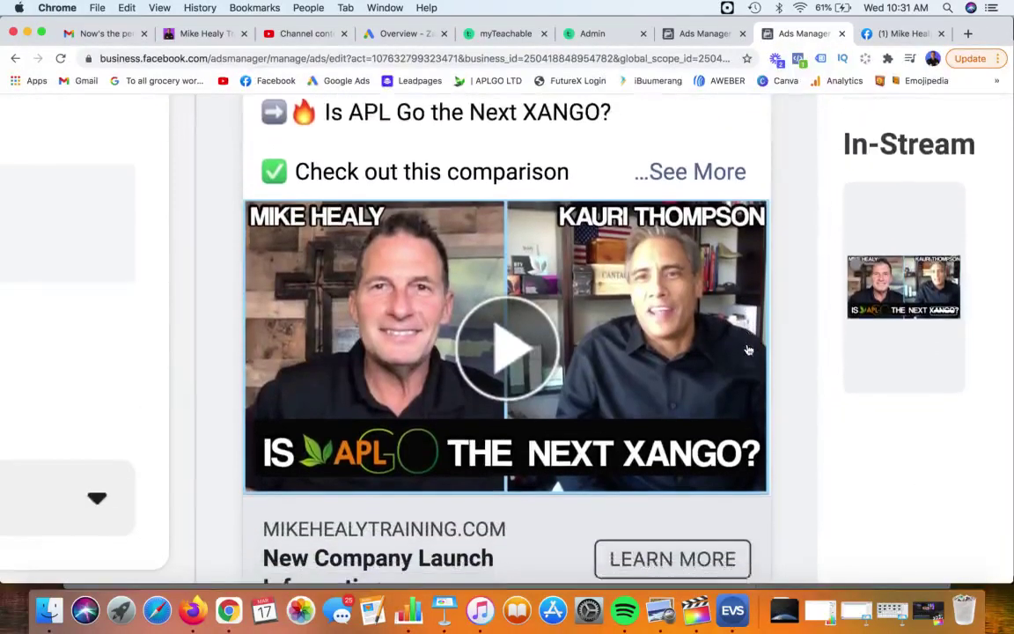
scroll(748, 350, "up", 2)
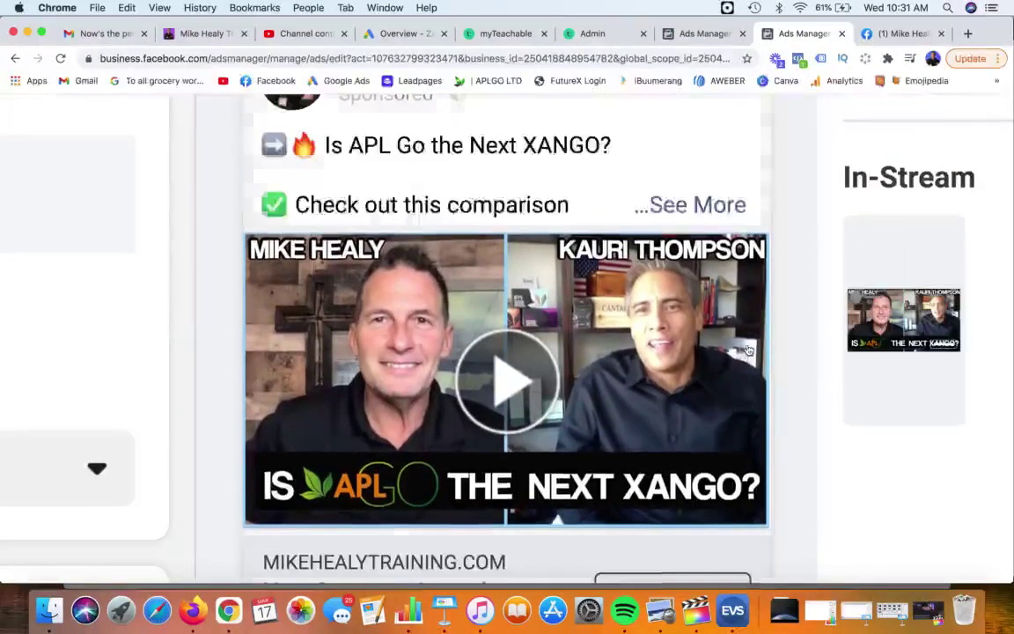
scroll(580, 324, "down", 2)
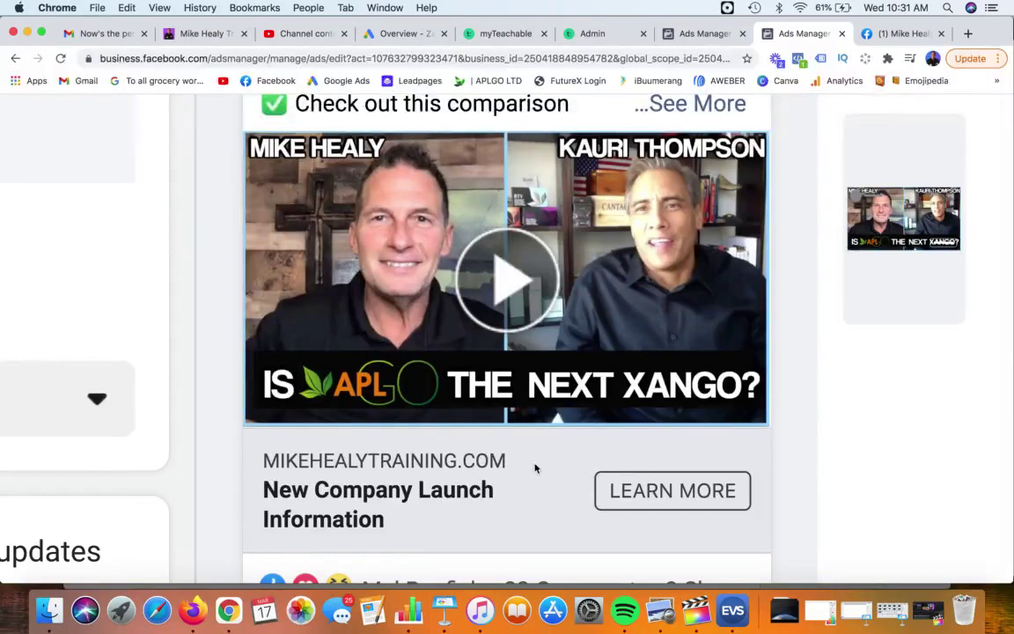
scroll(579, 455, "down", 5)
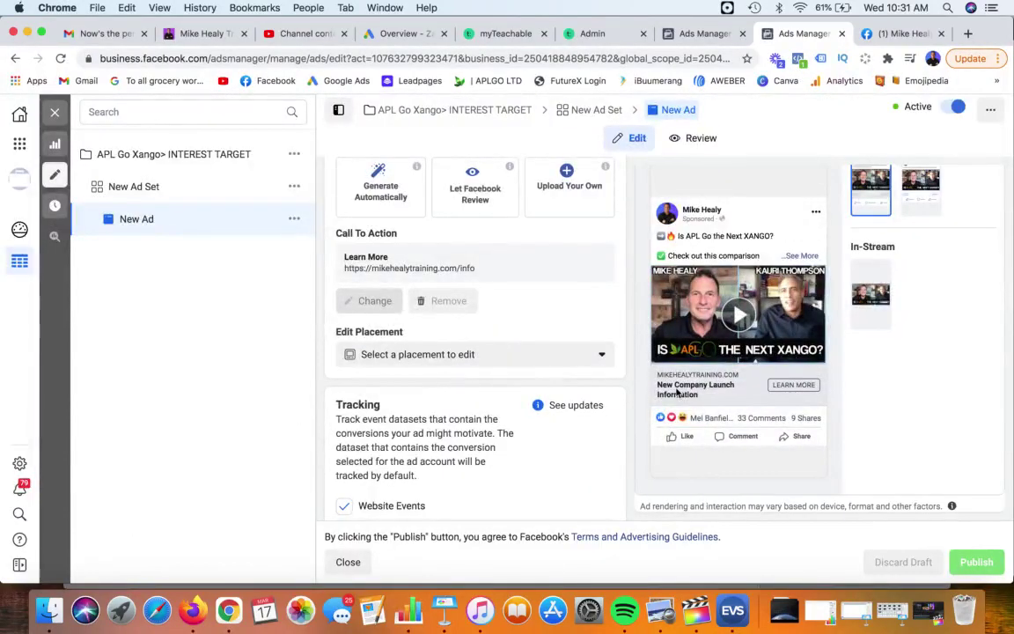
Step: Compare the ad's Call To Action settings with its preview and look over the feed and in-stream placement thumbnails
scroll(580, 310, "up", 1)
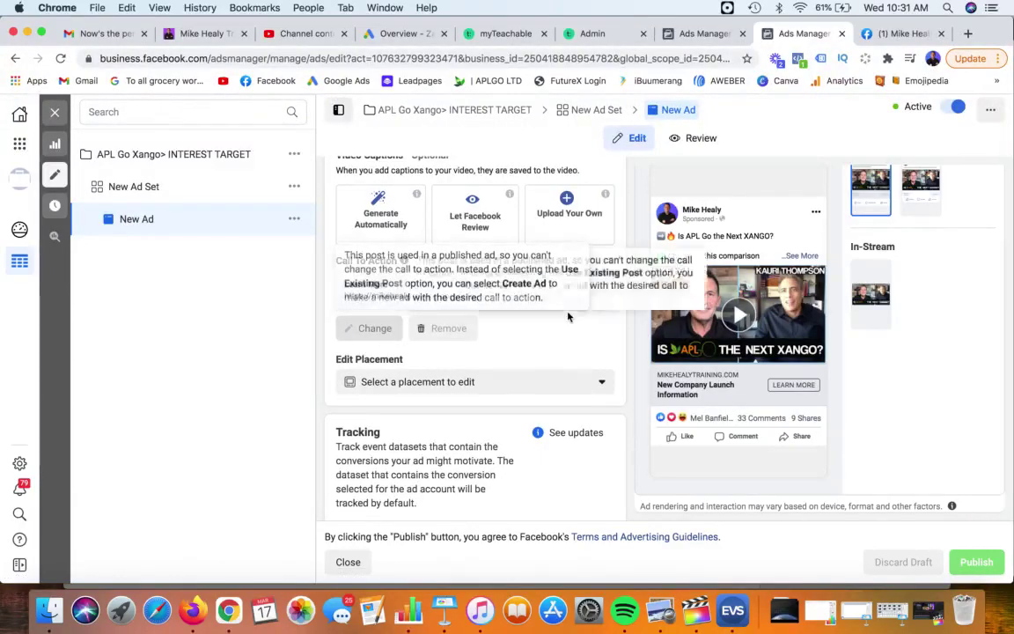
scroll(581, 335, "up", 2)
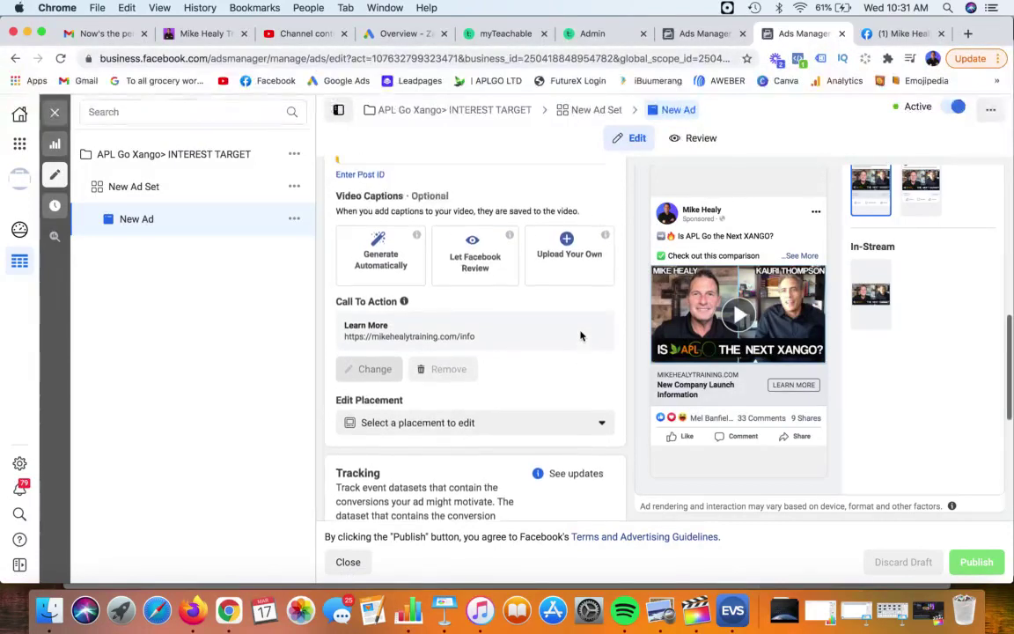
scroll(582, 335, "down", 2)
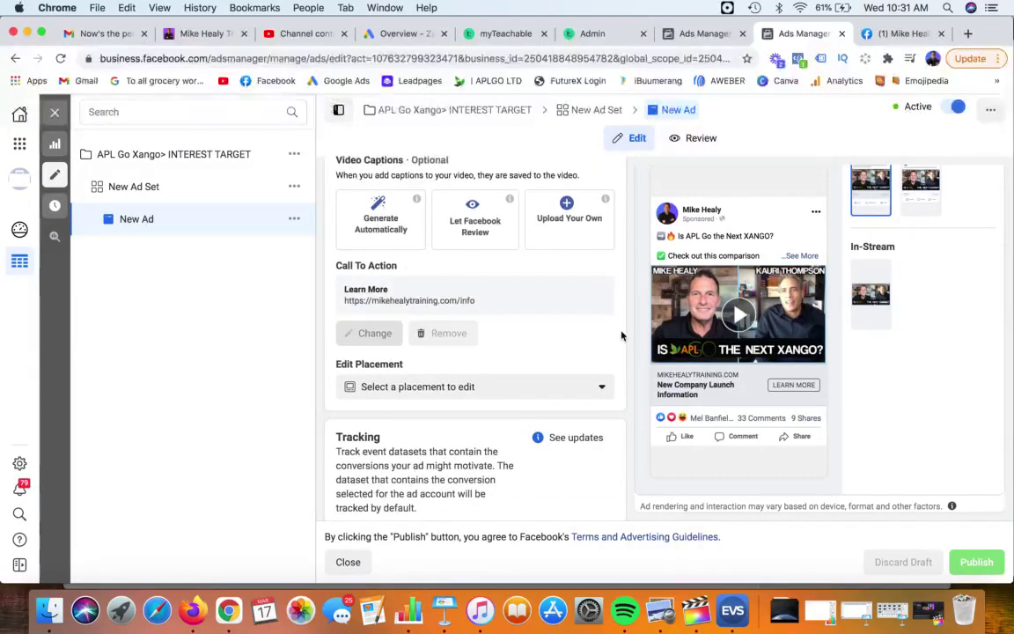
scroll(622, 335, "down", 1)
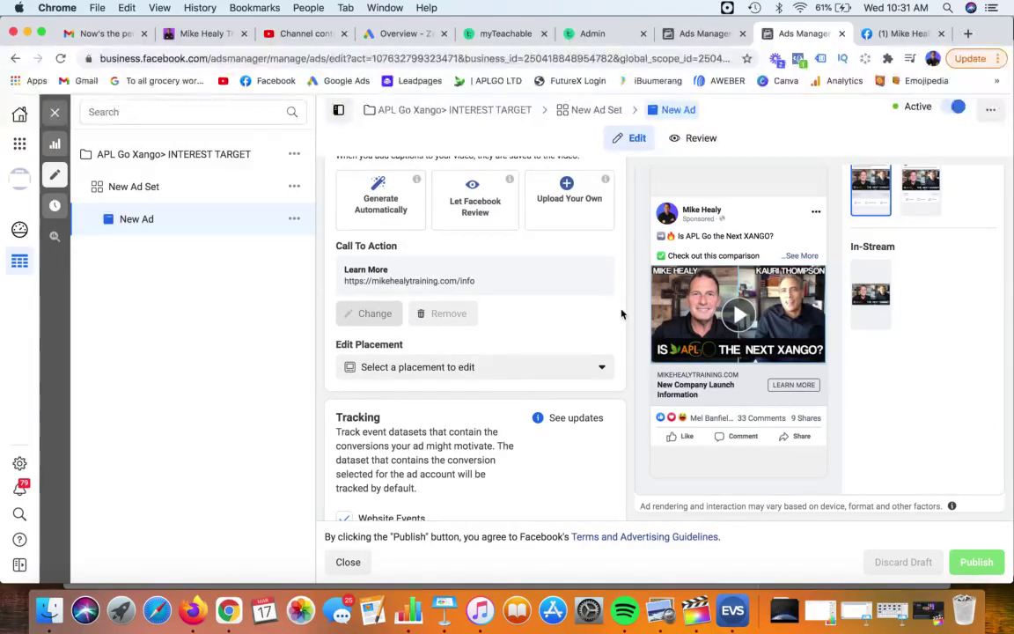
scroll(621, 312, "down", 1)
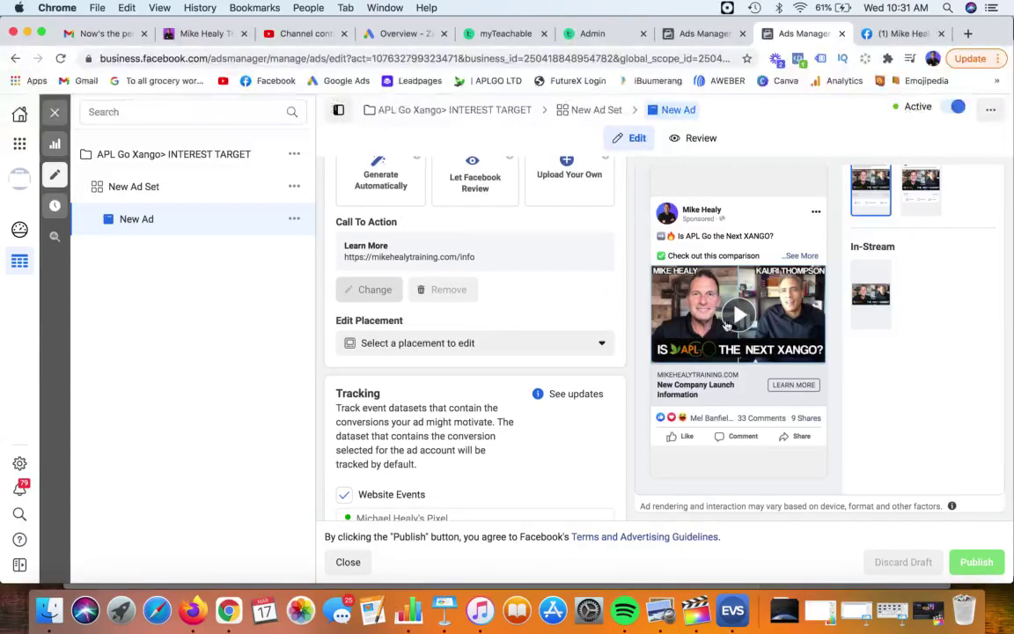
scroll(726, 326, "up", 3)
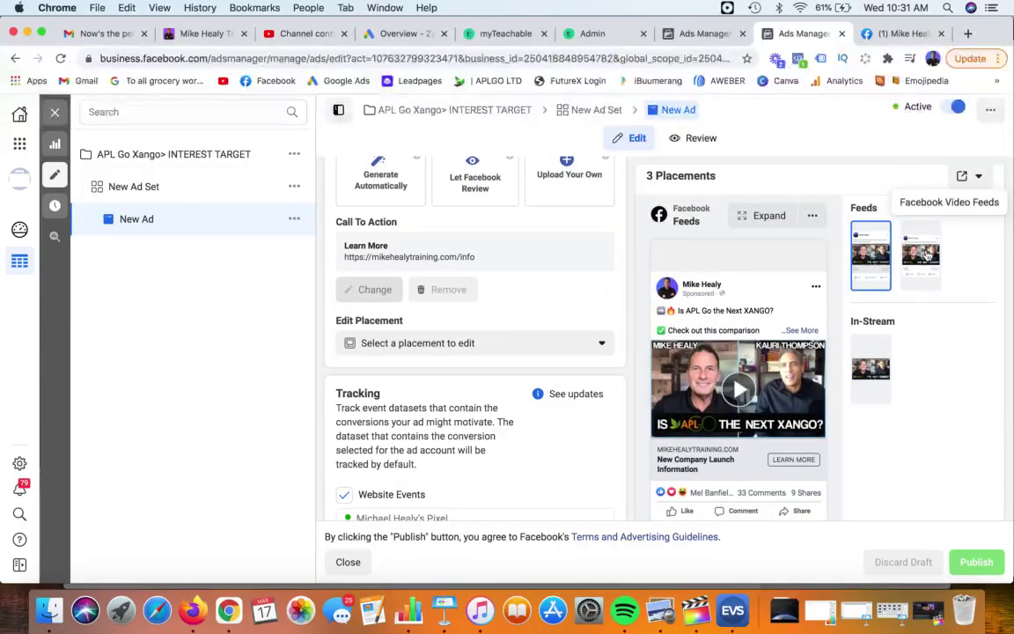
scroll(972, 195, "up", 2)
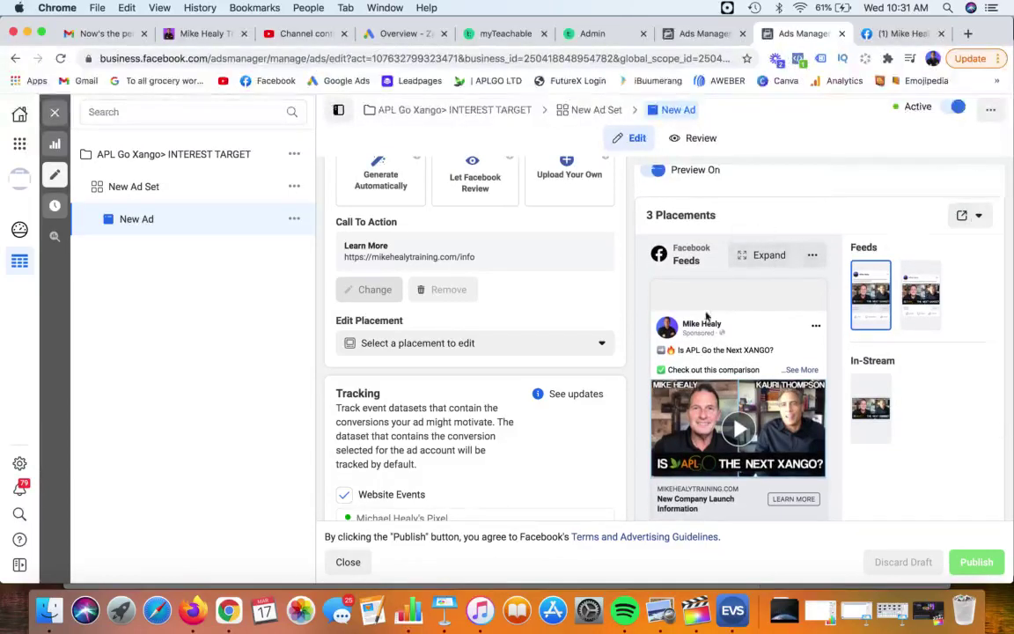
Step: Examine the ad's Tracking settings, covering website, app and offline events and the optional URL parameters
scroll(706, 317, "down", 3)
scroll(582, 278, "down", 5)
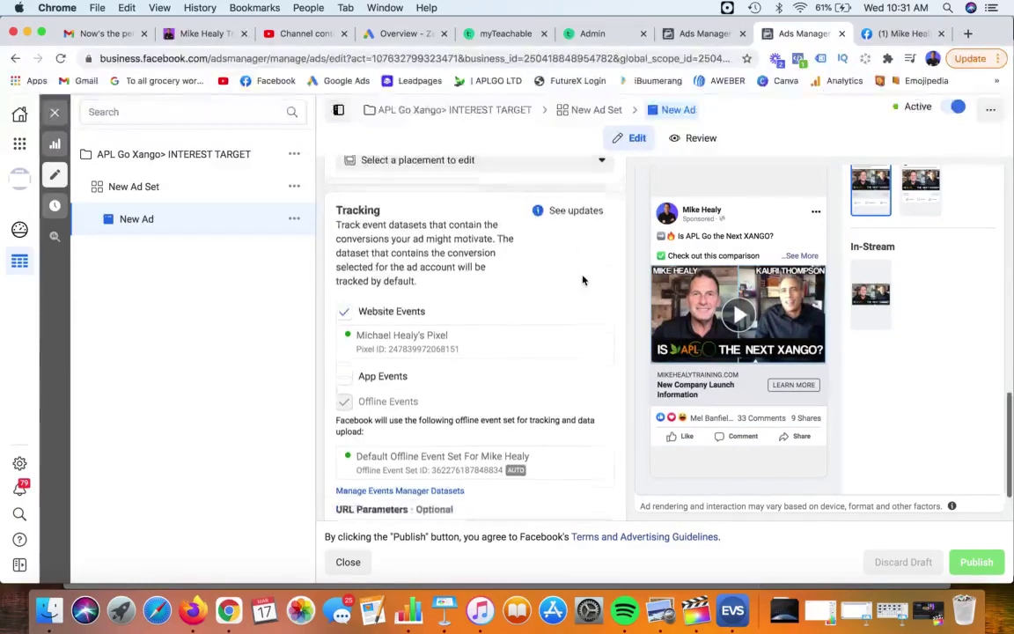
scroll(582, 278, "down", 2)
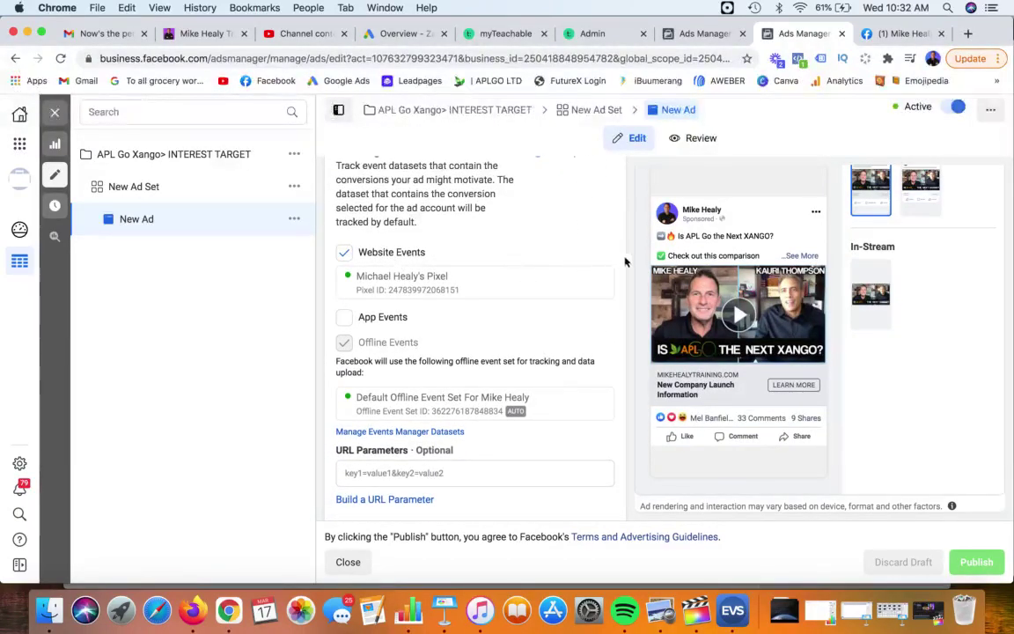
scroll(625, 261, "down", 1)
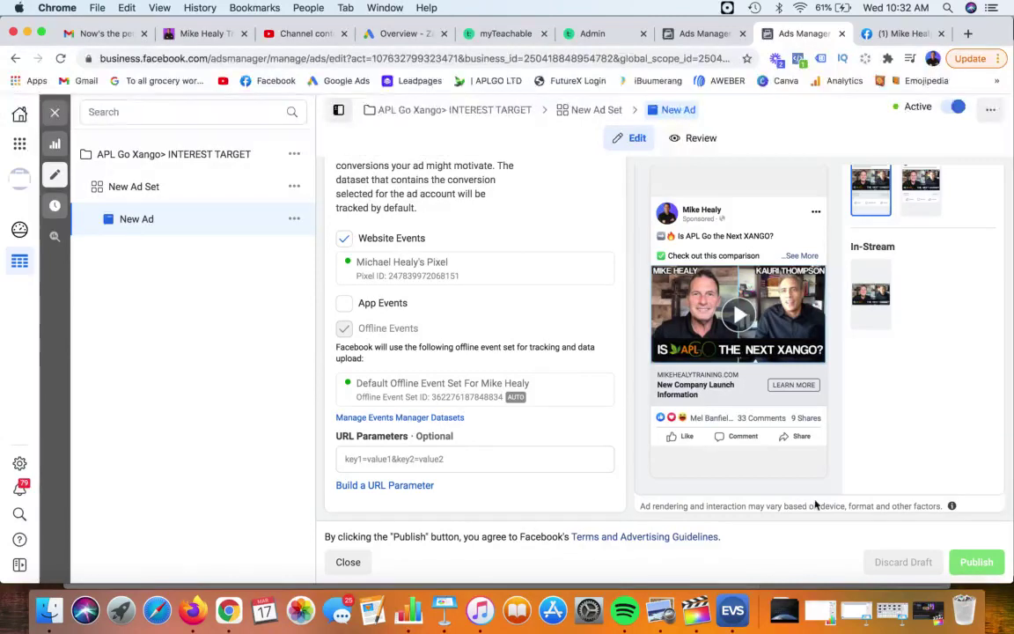